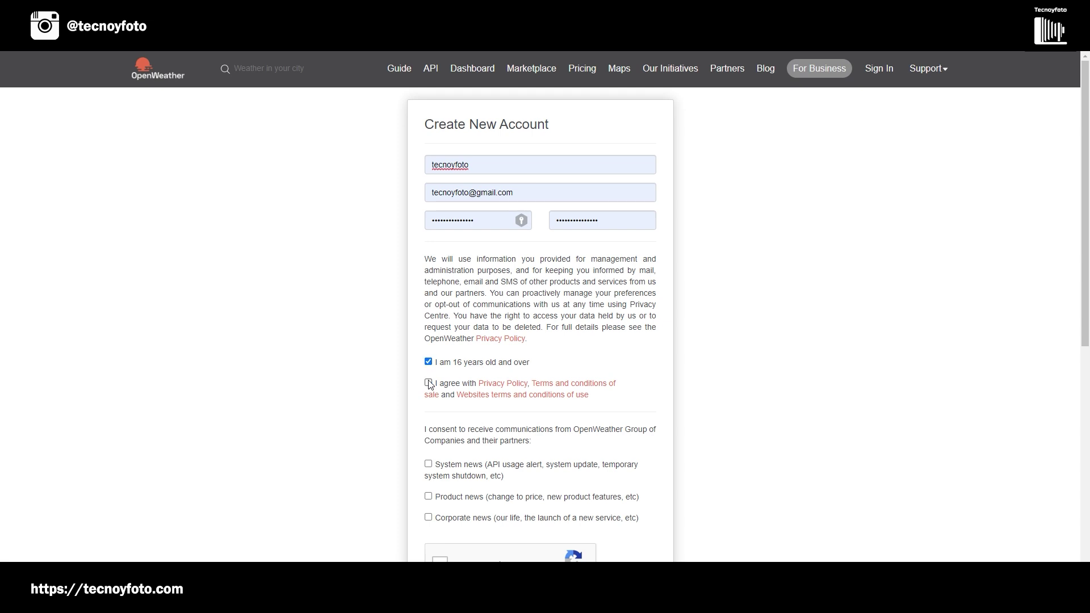
Step: Accept the privacy policy and terms of use for the new account and start the reCAPTCHA check
left_click(428, 383)
scroll(511, 382, "down", 4)
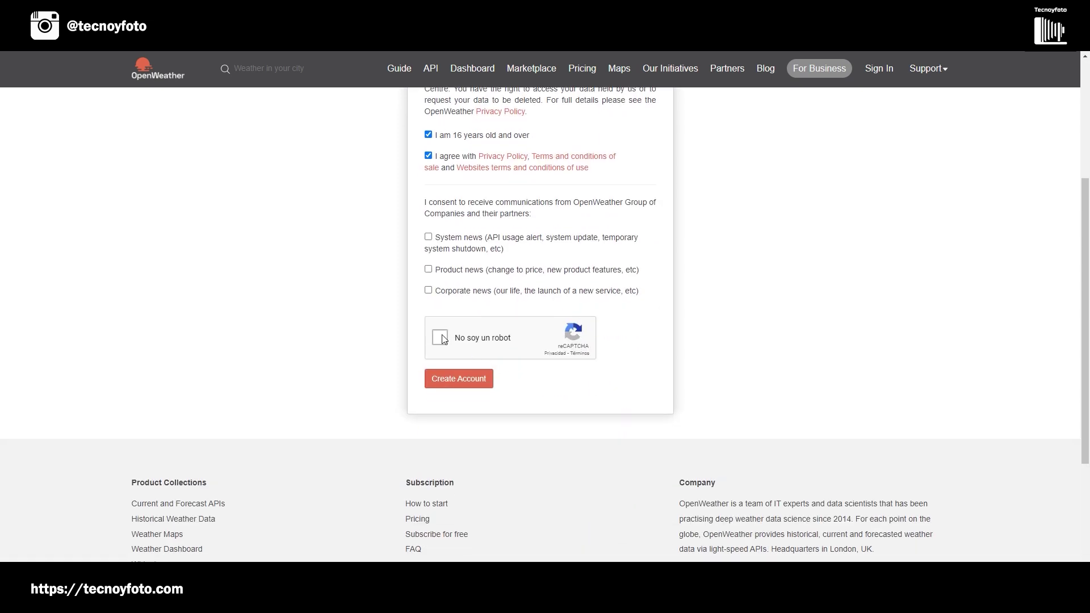
left_click(441, 339)
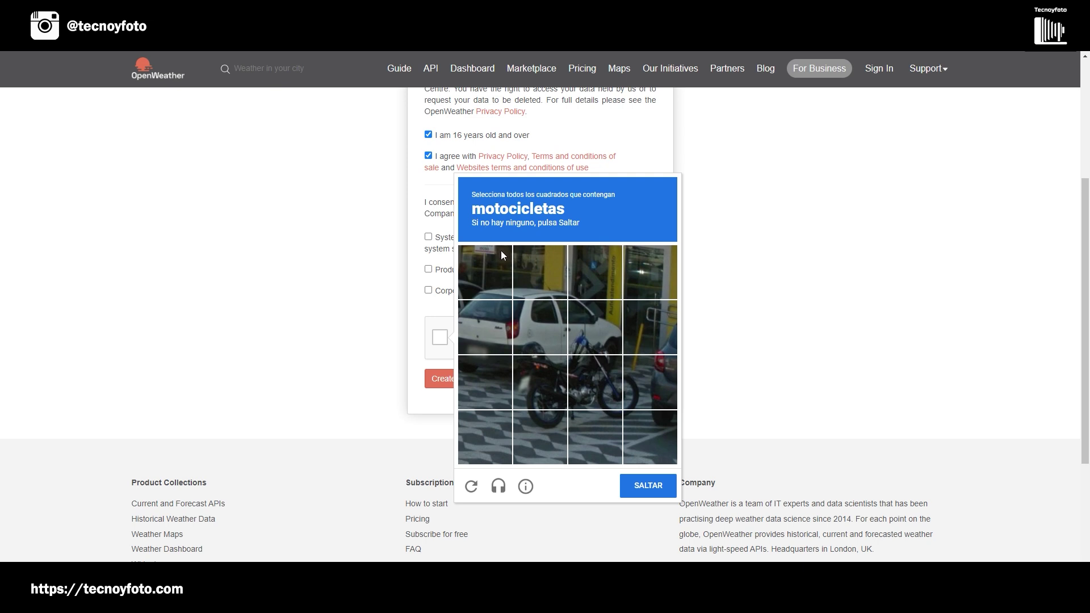
Step: Mark all reCAPTCHA squares containing the motorcycle and continue to the following image
left_click(542, 373)
left_click(537, 422)
left_click(596, 393)
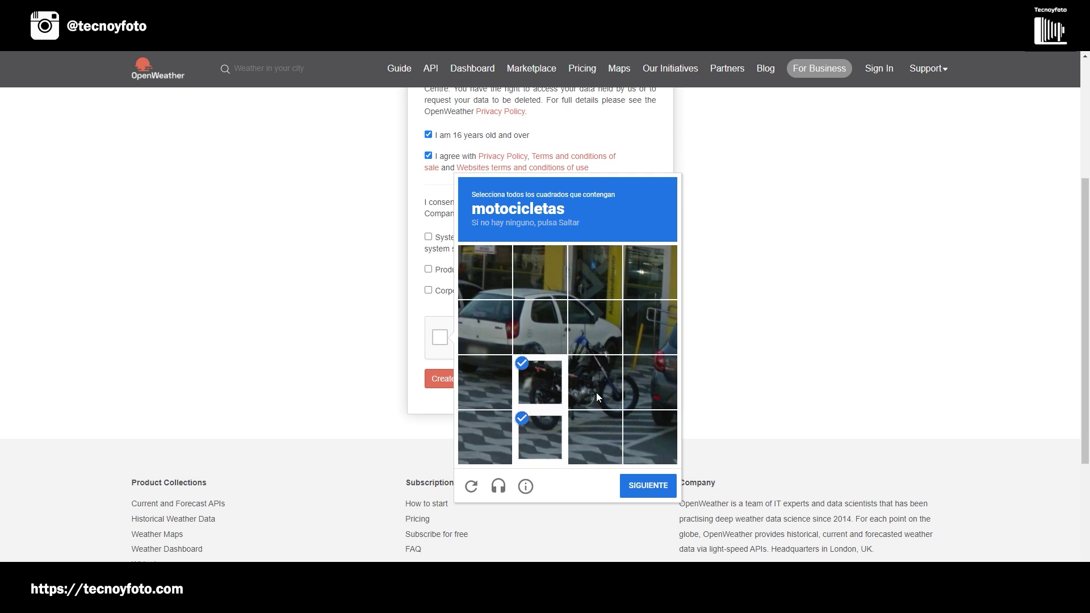
left_click(634, 393)
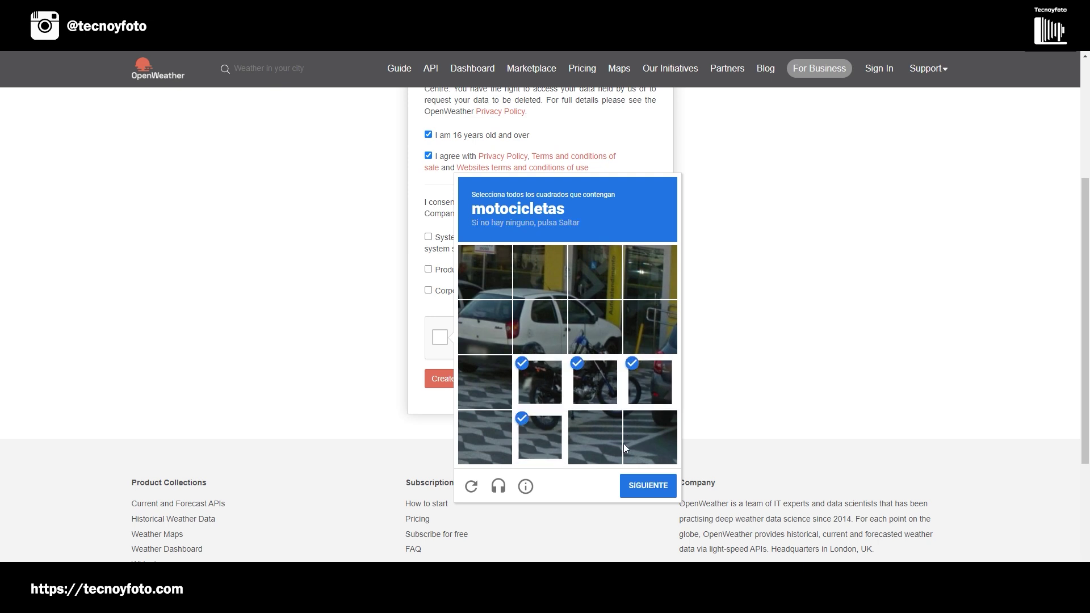
left_click(607, 421)
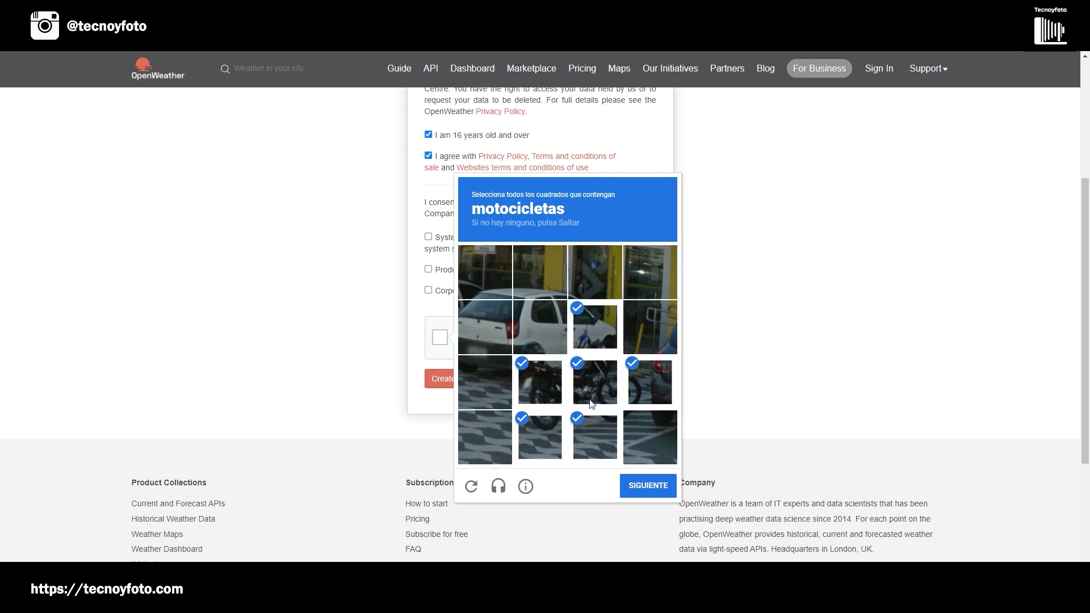
left_click(644, 487)
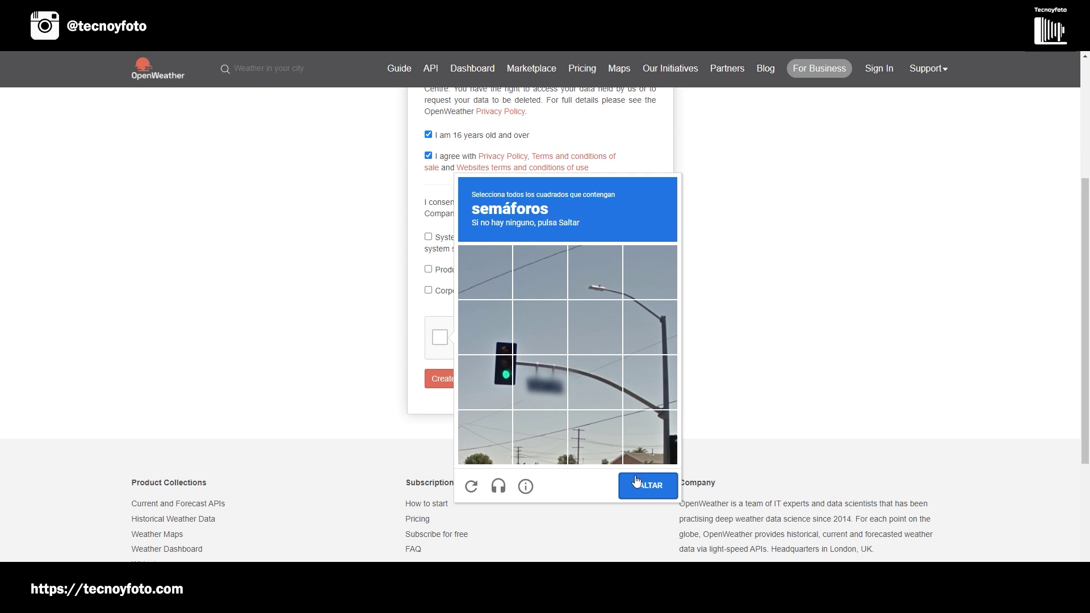
Step: Mark the squares containing the traffic light, verify the reCAPTCHA, and create the OpenWeather account
left_click(500, 373)
left_click(491, 329)
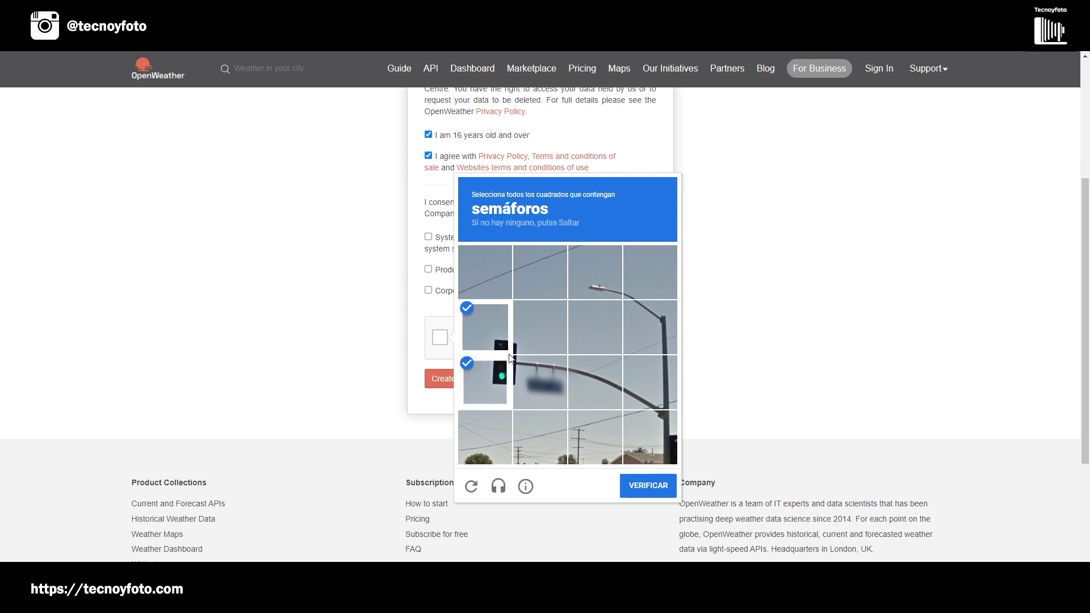
left_click(652, 487)
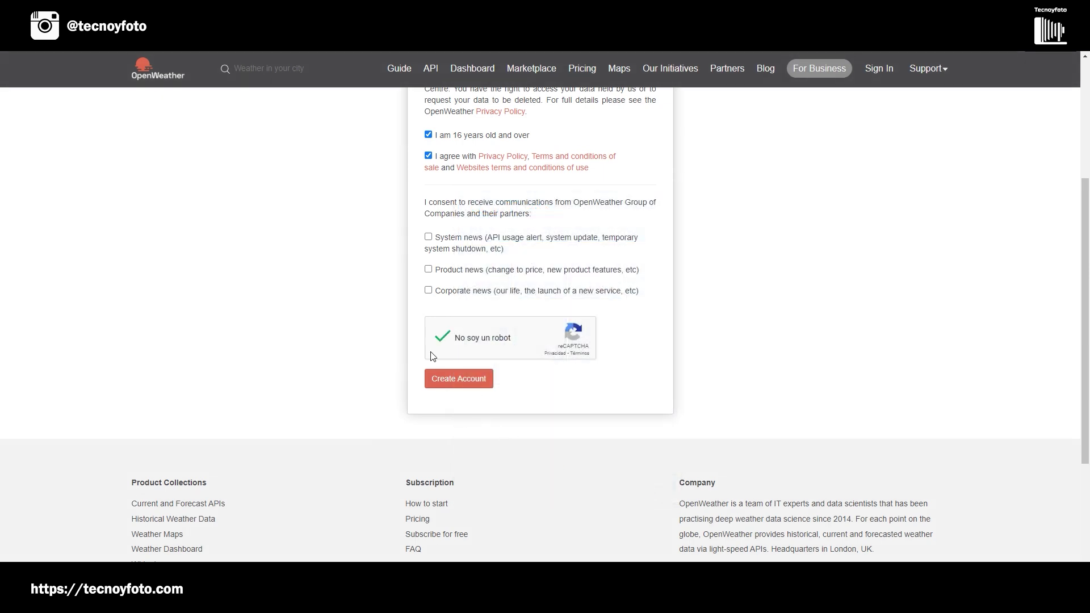
left_click(454, 381)
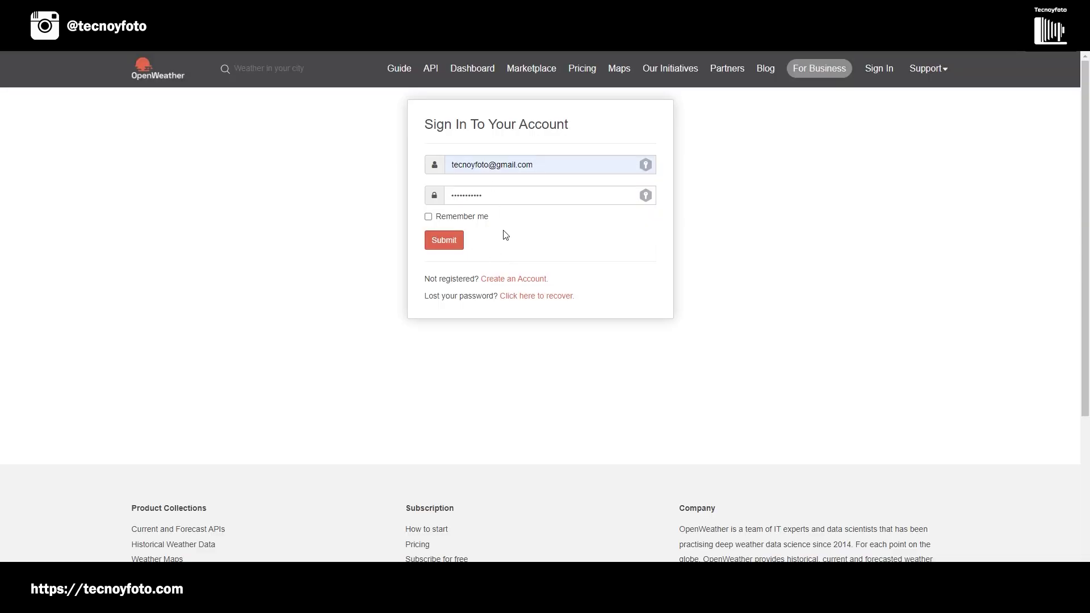
Step: Sign in to the OpenWeather account and open the subscription options for Current Weather Data from the API catalogue
left_click(444, 241)
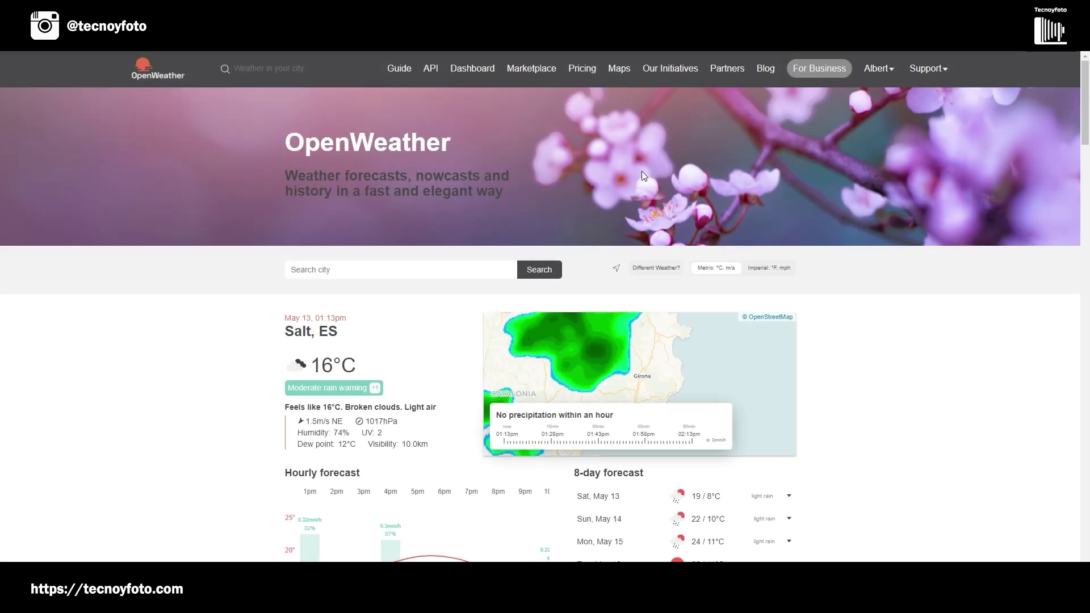
left_click(430, 68)
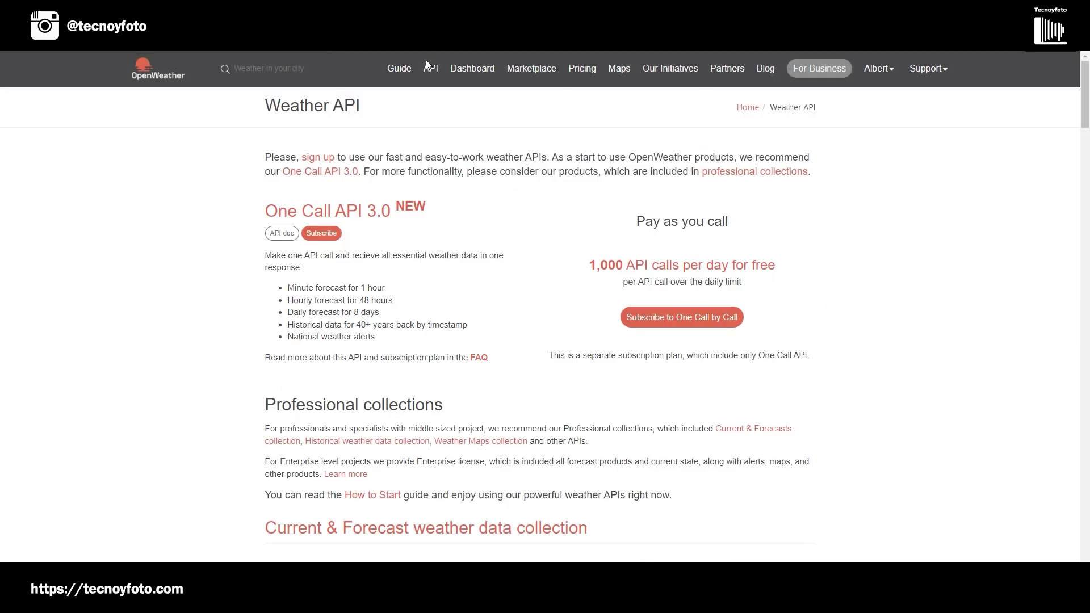
scroll(507, 183, "down", 6)
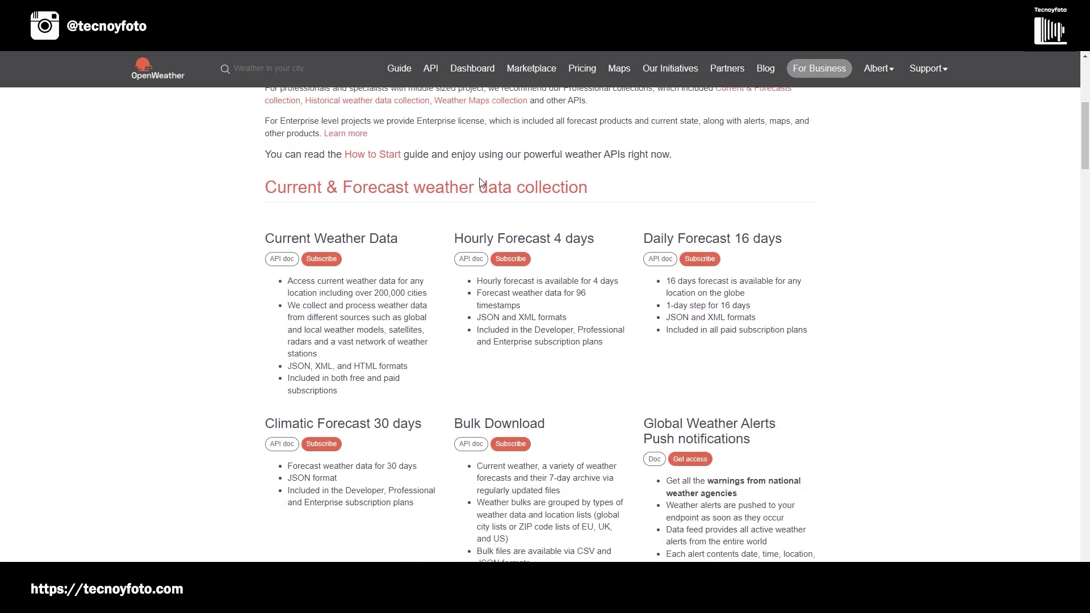
scroll(255, 242, "up", 1)
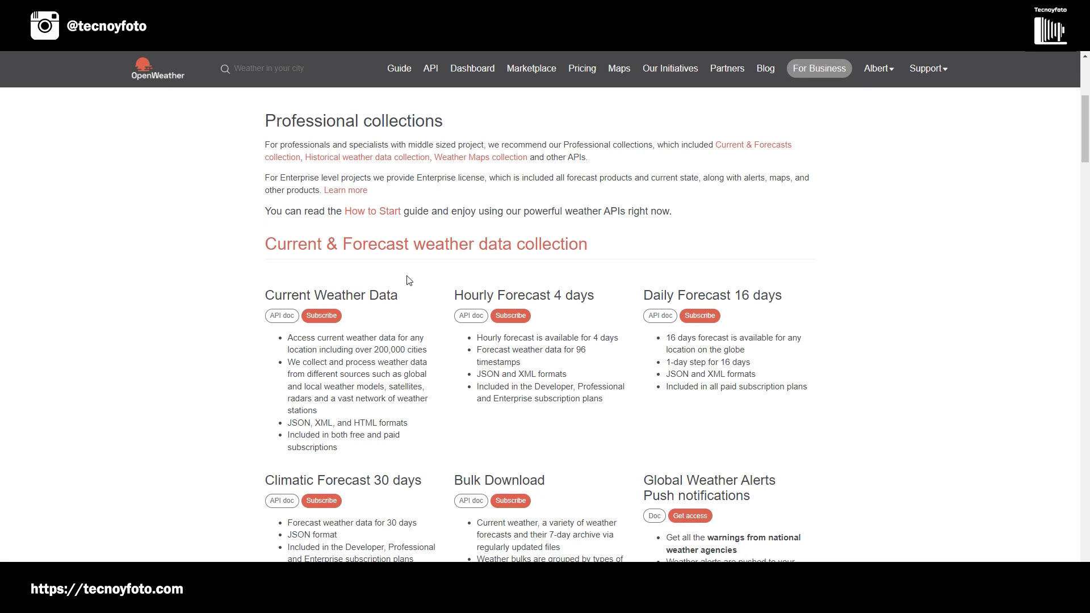
scroll(407, 279, "down", 1)
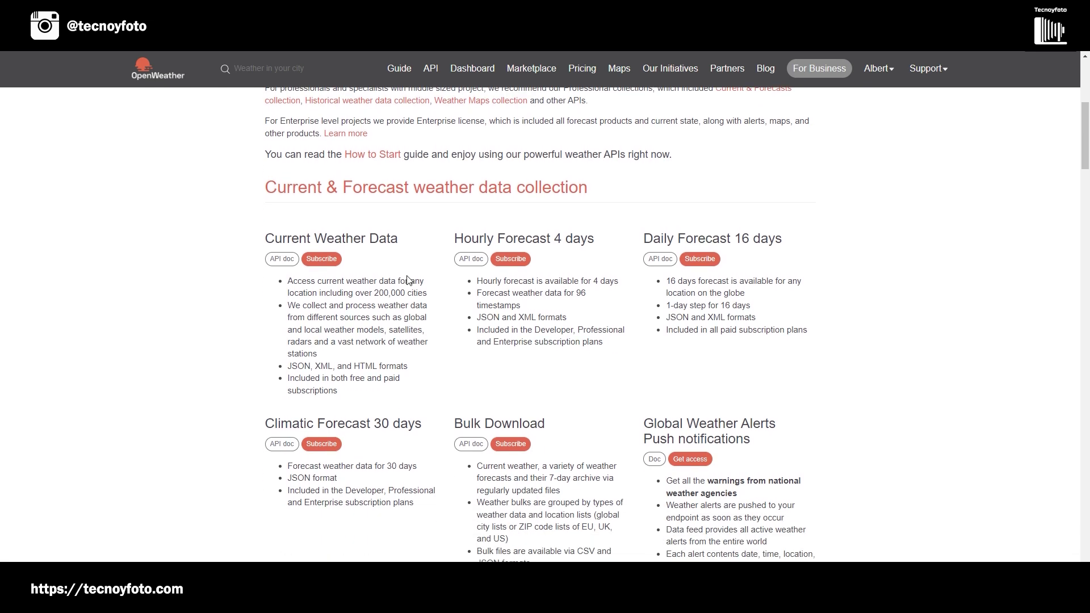
left_click(321, 260)
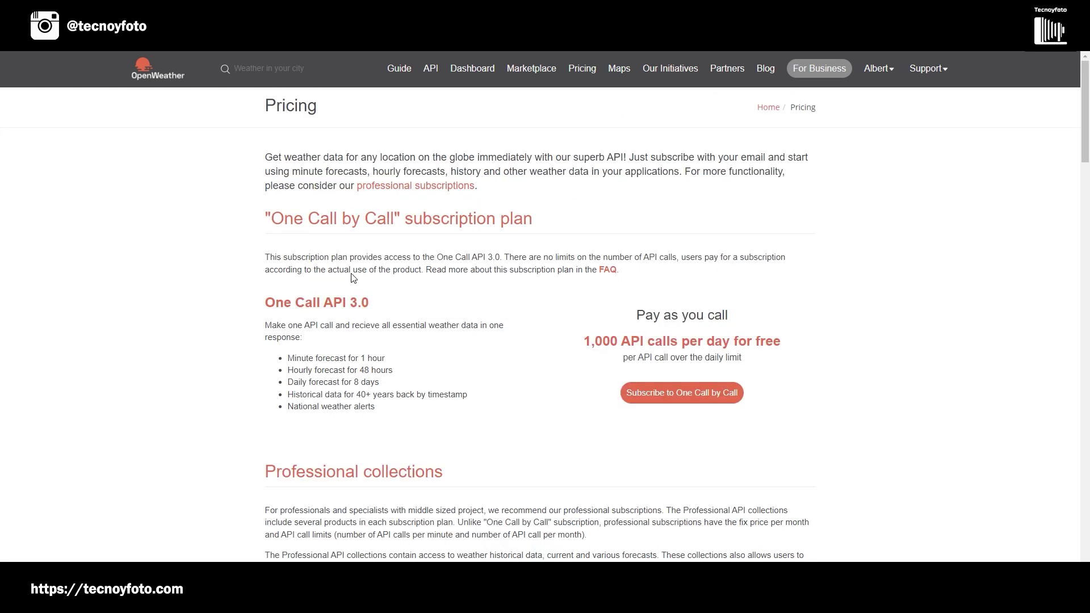
Step: Request an API key for the Free plan of the current weather and forecasts collection and open the account's API keys page
scroll(364, 270, "down", 5)
scroll(367, 273, "down", 1)
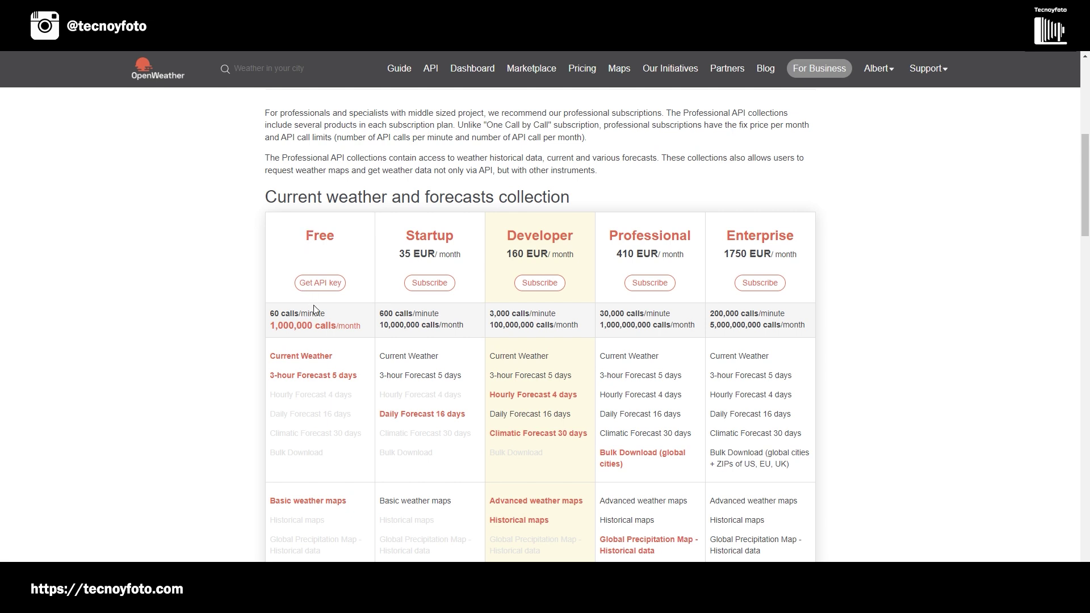
left_click(321, 283)
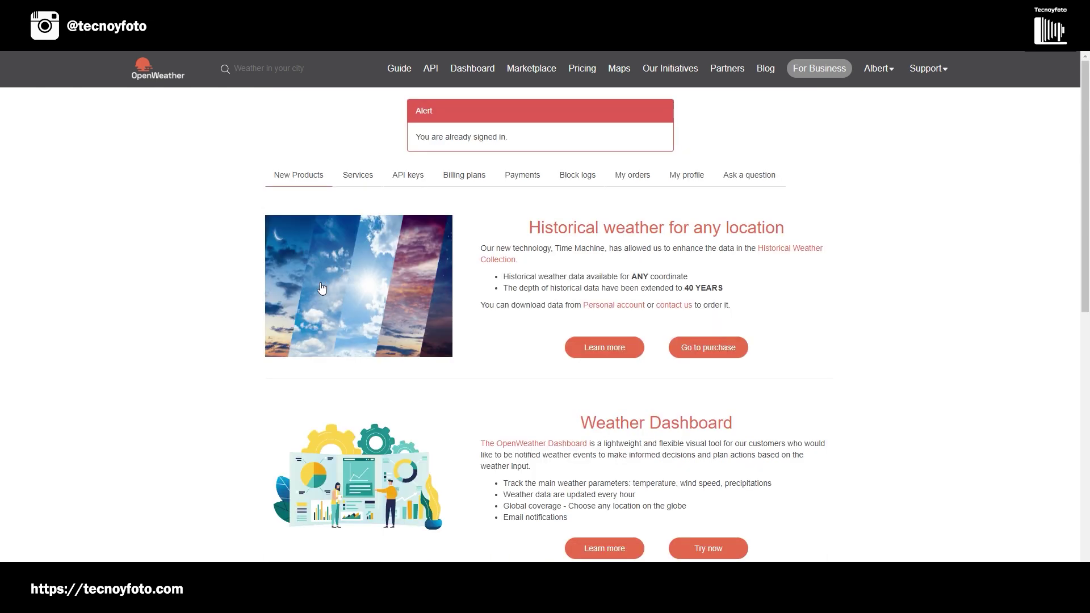
left_click(409, 176)
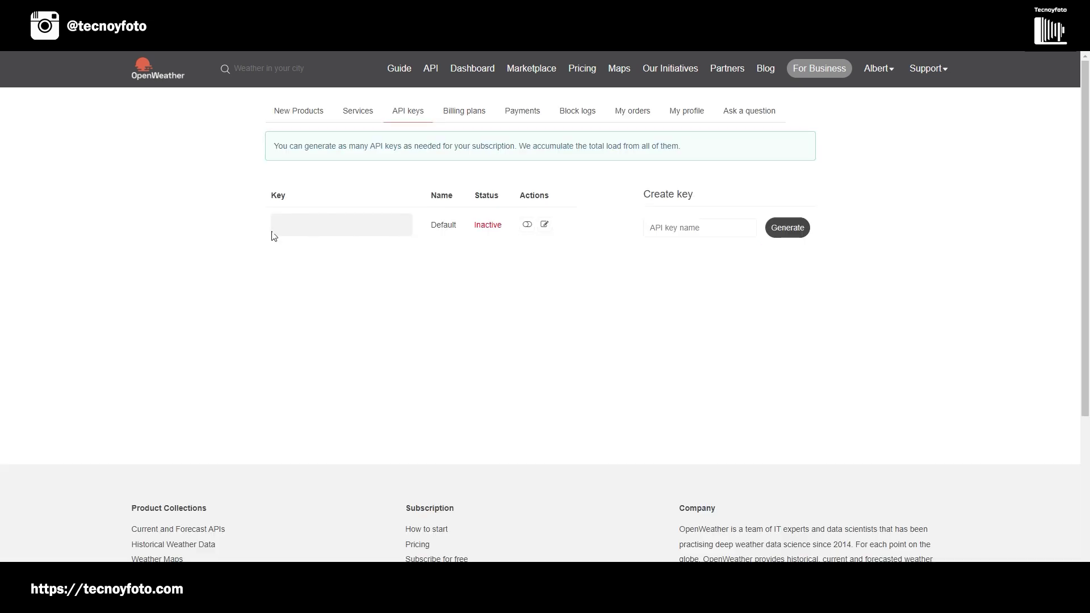
Step: Generate a new API key named Home Assistant
left_click(674, 227)
type("Home Assis")
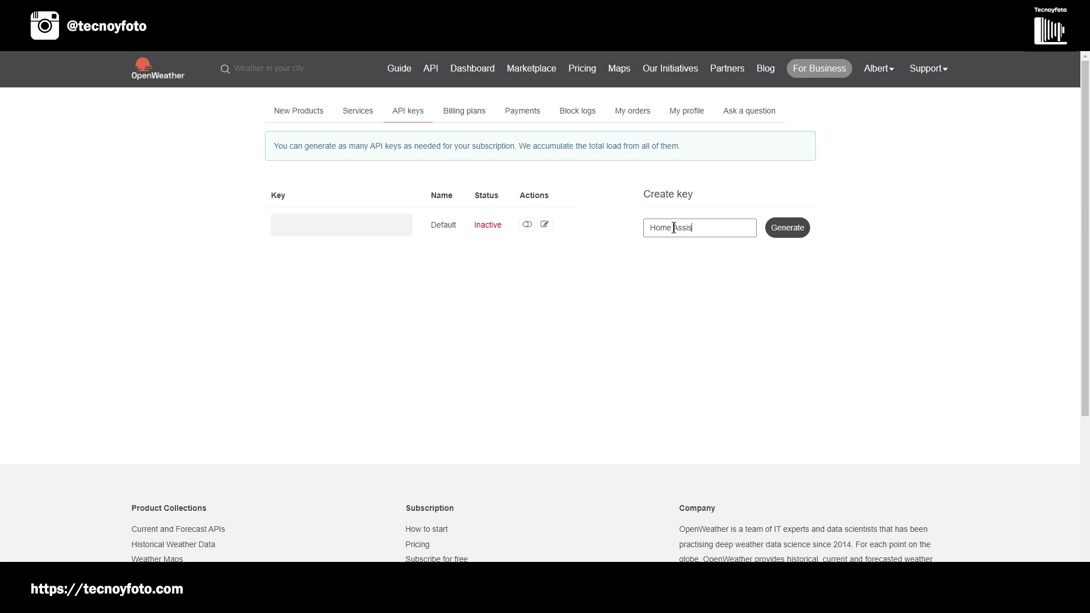
left_click(786, 227)
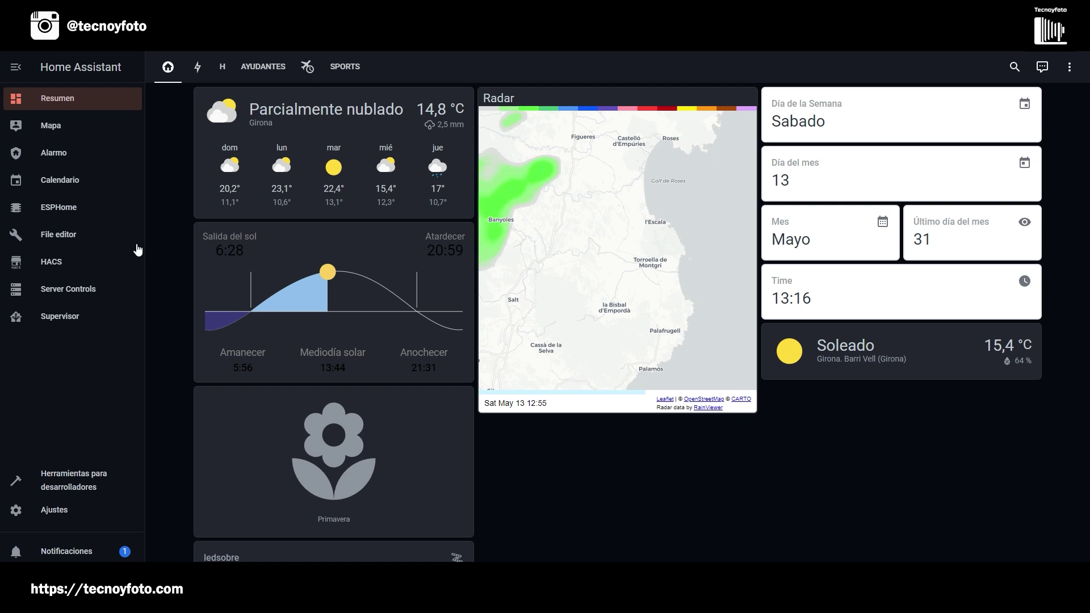
Step: Switch to Home Assistant, open its integrations, and start adding the OpenWeatherMap integration by searching for "openw"
left_click(55, 511)
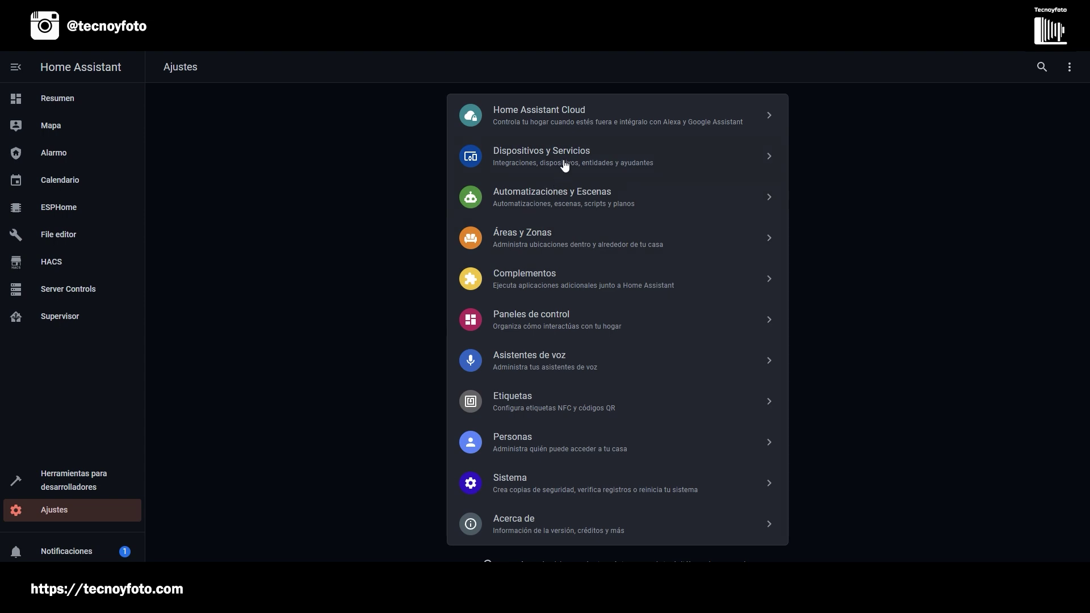
left_click(524, 157)
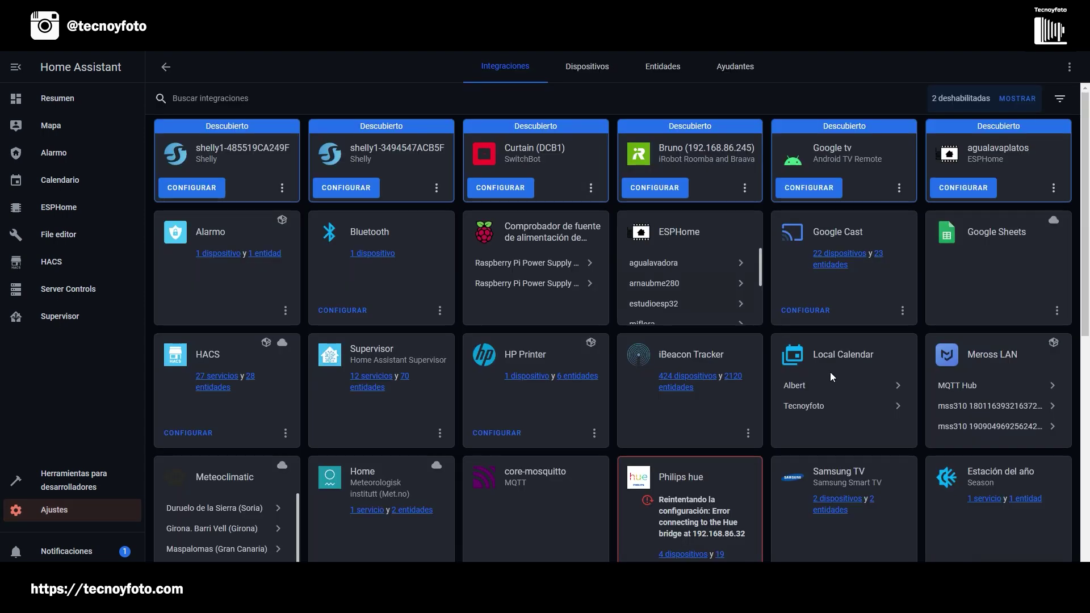
scroll(830, 372, "down", 1)
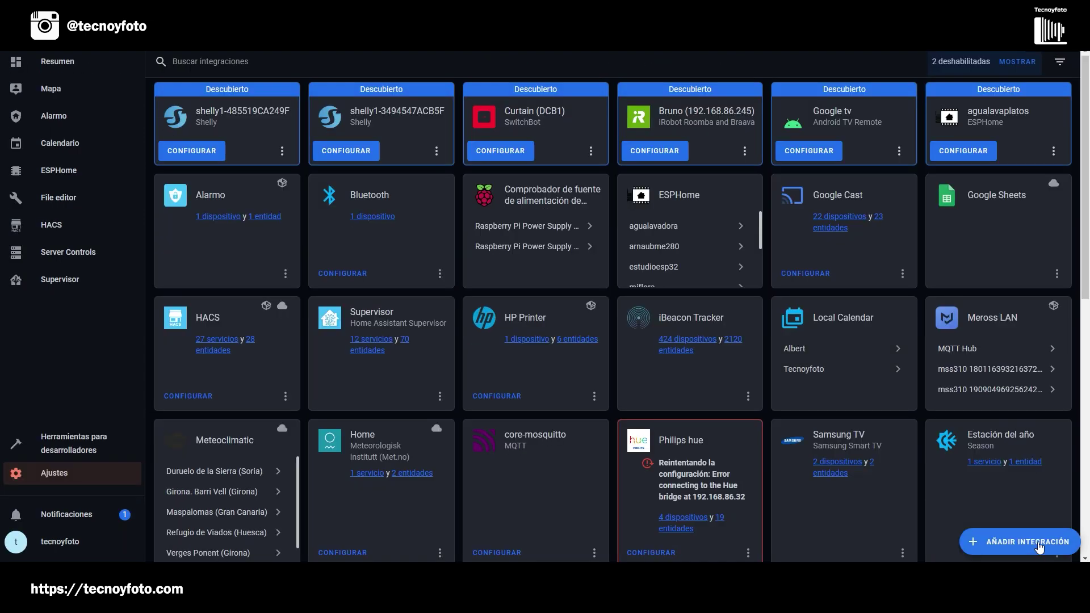
left_click(1005, 544)
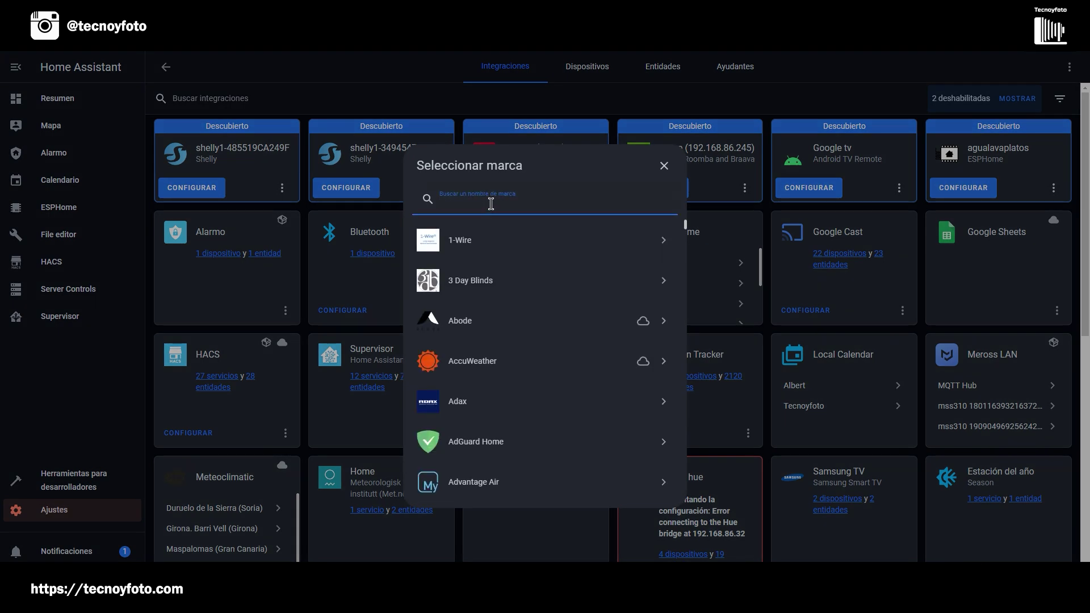
type("openw")
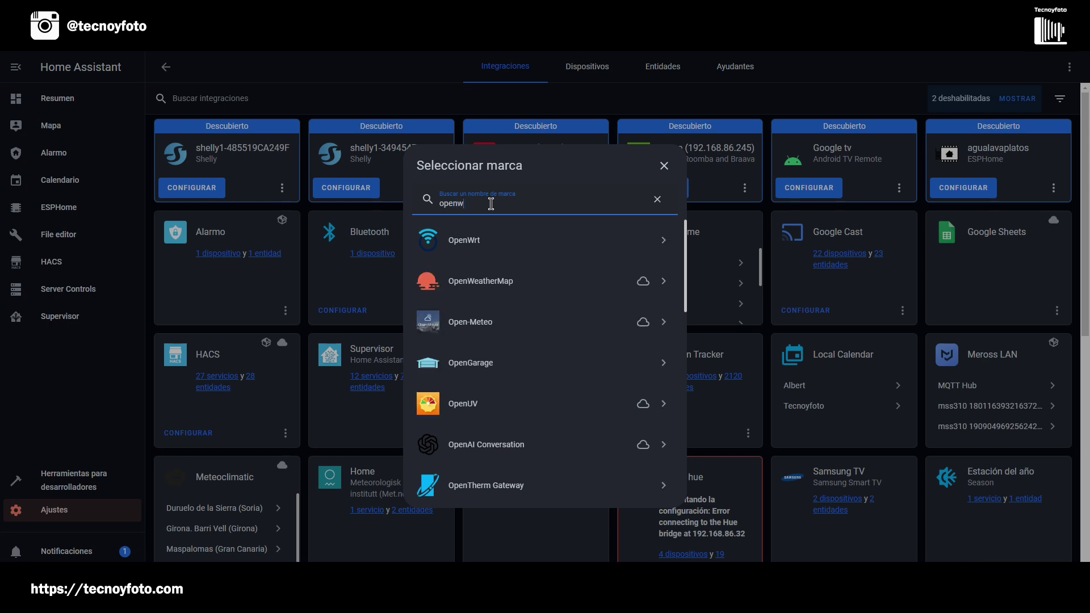
left_click(493, 281)
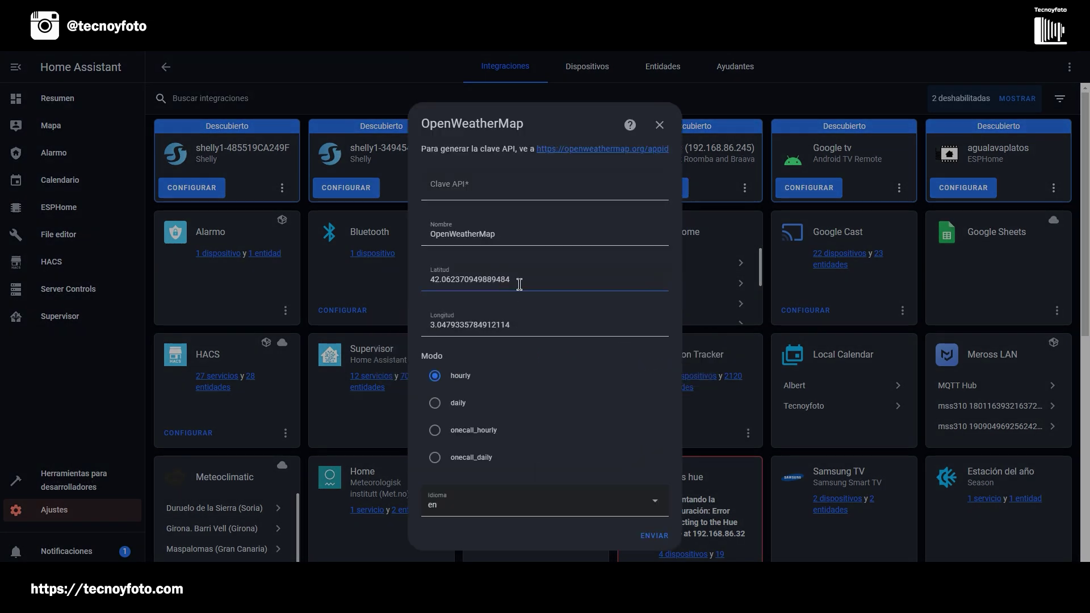
Step: Copy the Home Assistant API key from the OpenWeather page and paste it as the OpenWeatherMap integration's API key
left_click(488, 188)
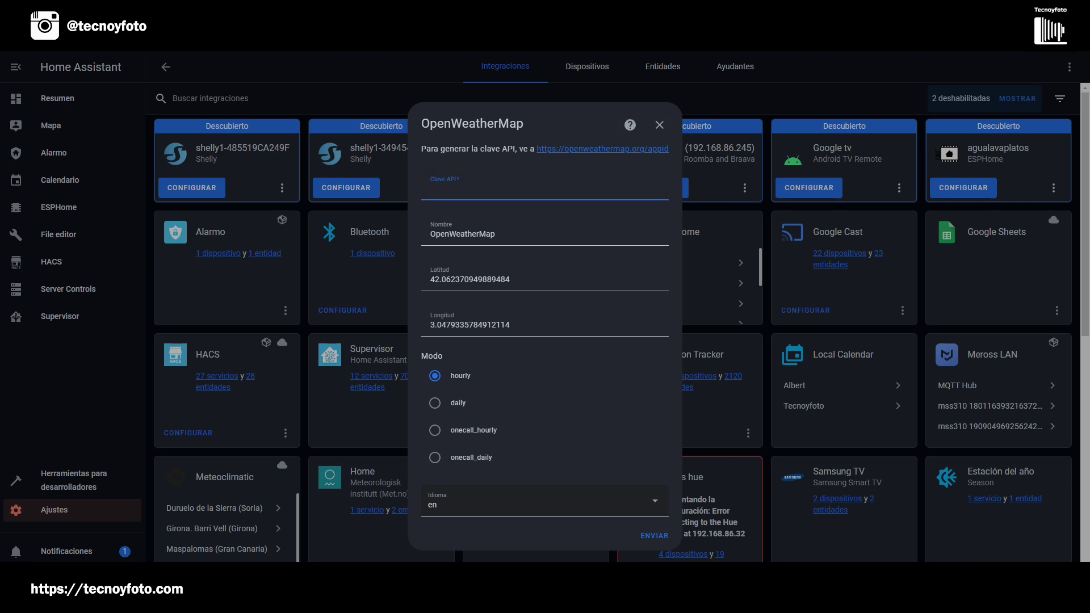
key("ctrl+Tab")
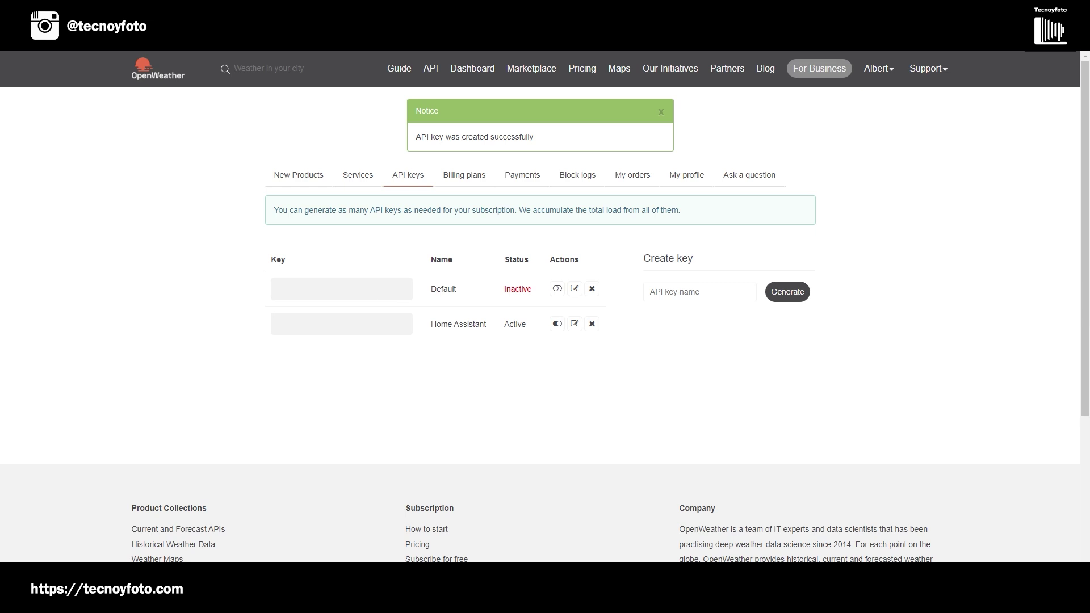
double_click(378, 331)
key("ctrl+shift+Tab")
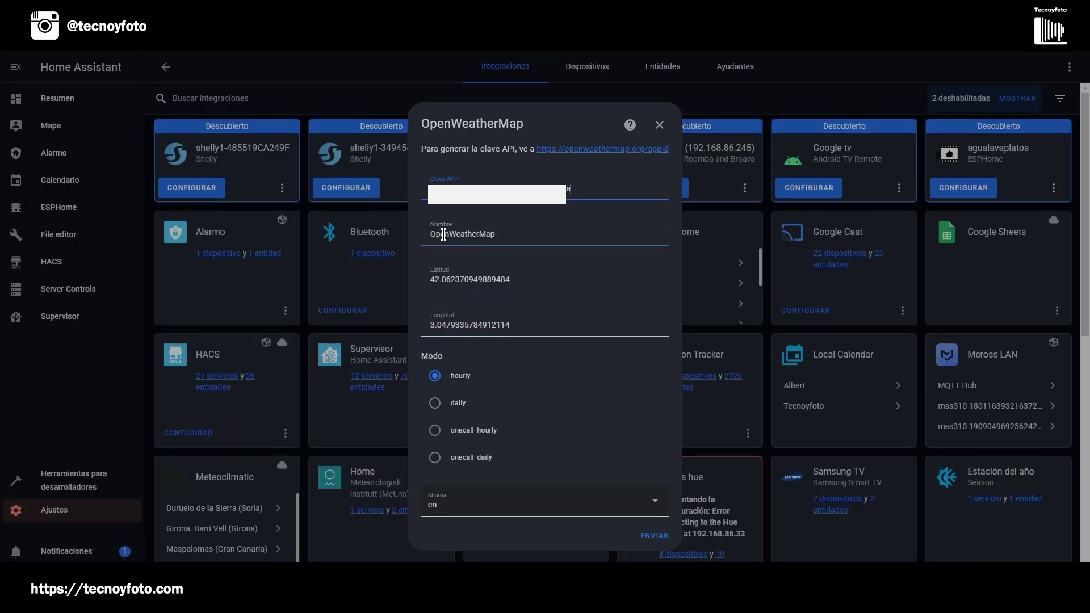
Step: Try to submit the integration with the name OpenWeatherMap - Girona and the language es
left_click(511, 233)
type("- ")
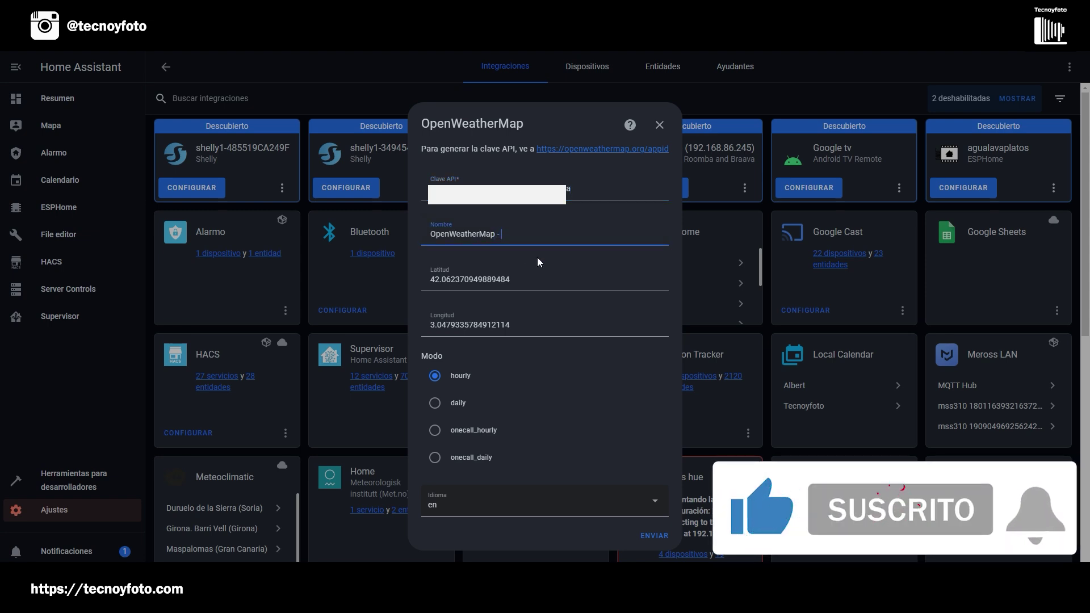
type("Girona")
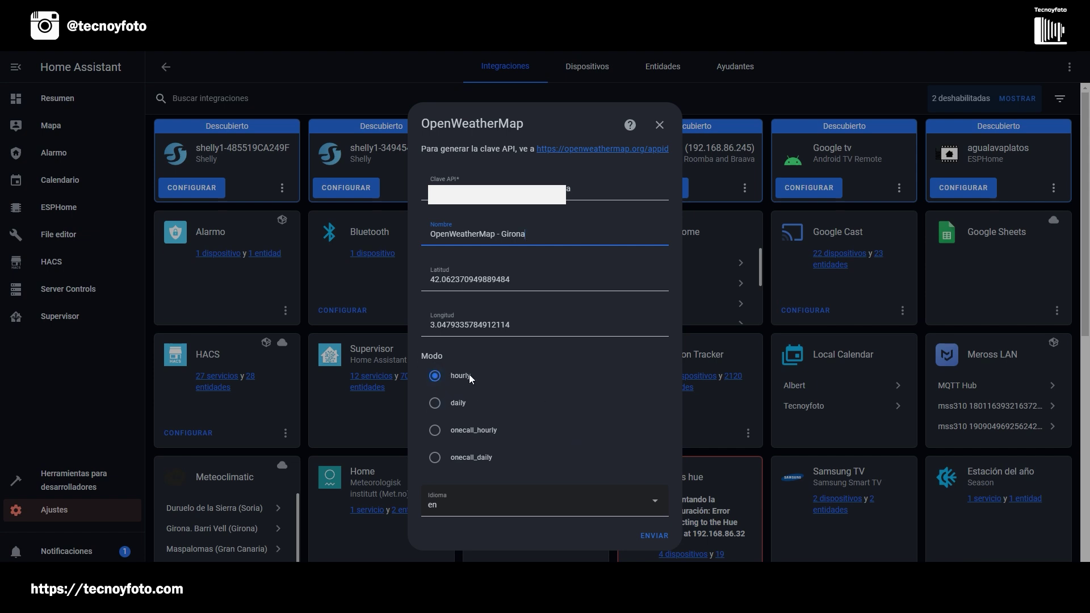
left_click(641, 504)
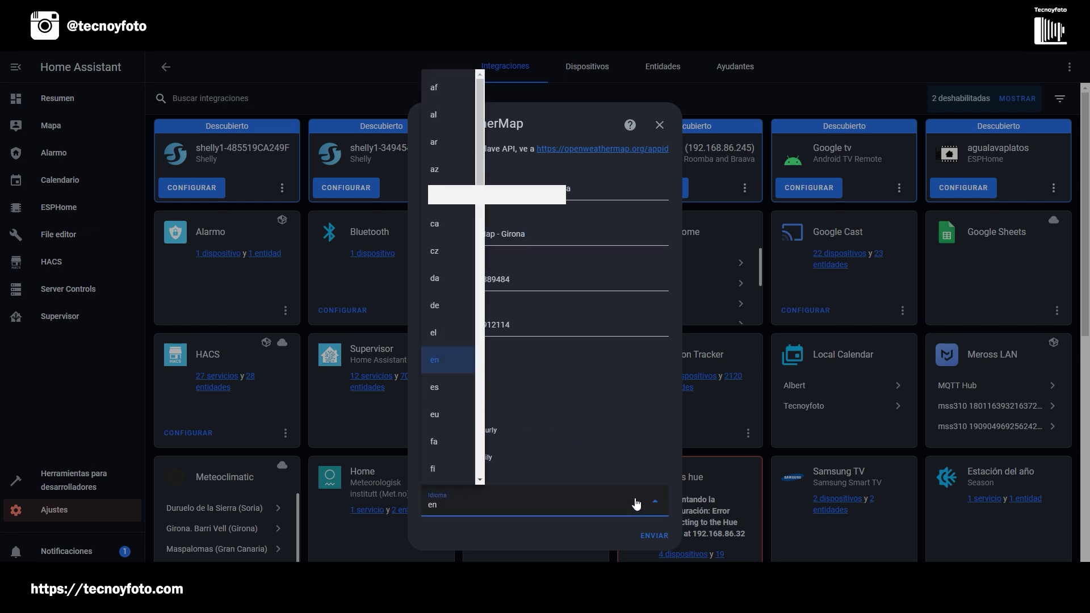
left_click(440, 390)
left_click(653, 534)
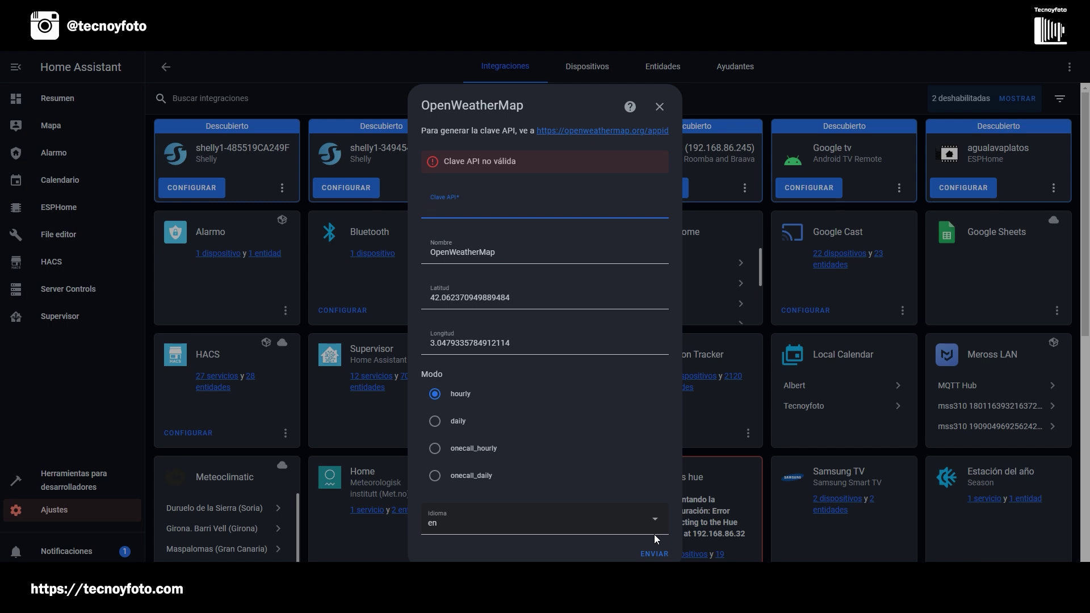
Step: Paste the API key into the OpenWeatherMap form again, set the language to es, and review the name, latitude and longitude
key("ctrl+v")
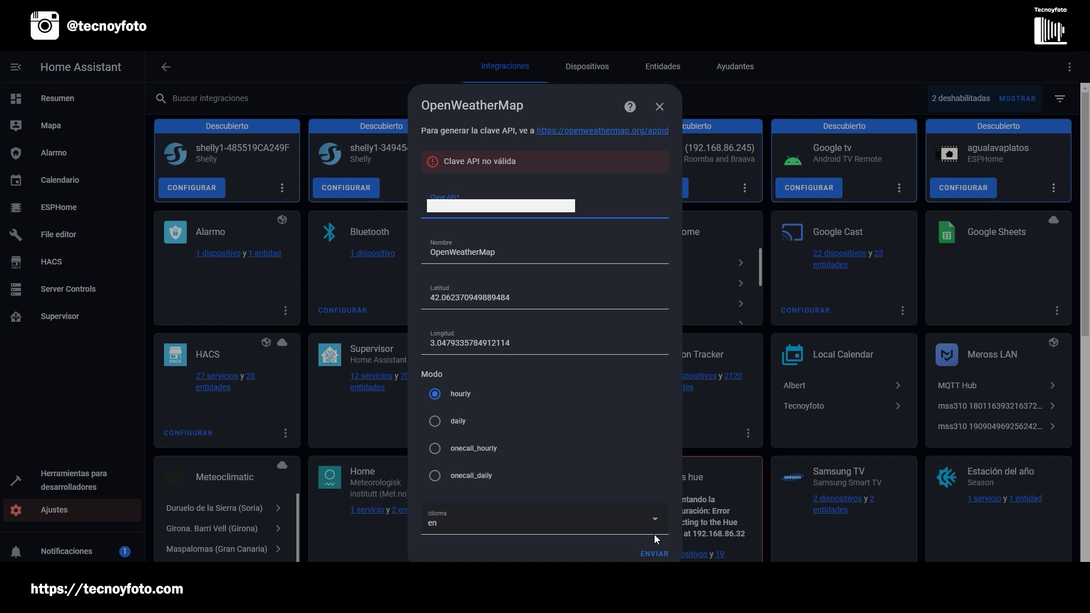
left_click(654, 534)
left_click(544, 546)
left_click(490, 252)
left_click(516, 299)
left_click(509, 340)
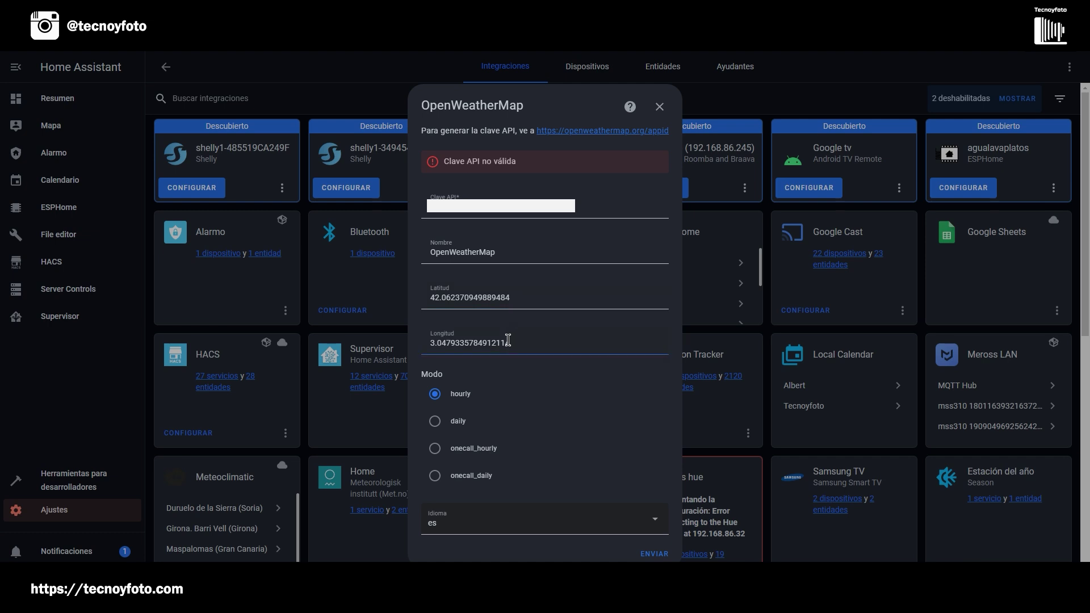
Step: Switch to Google Maps and open the coordinates of a point inside Parque de la Devesa in Girona
left_click(500, 295)
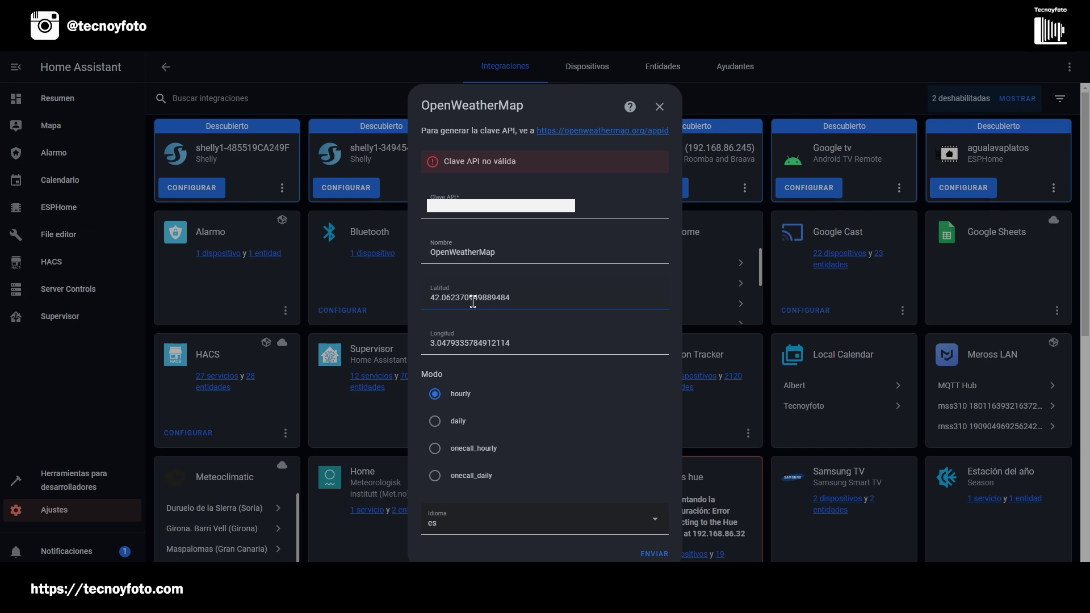
left_click(498, 316)
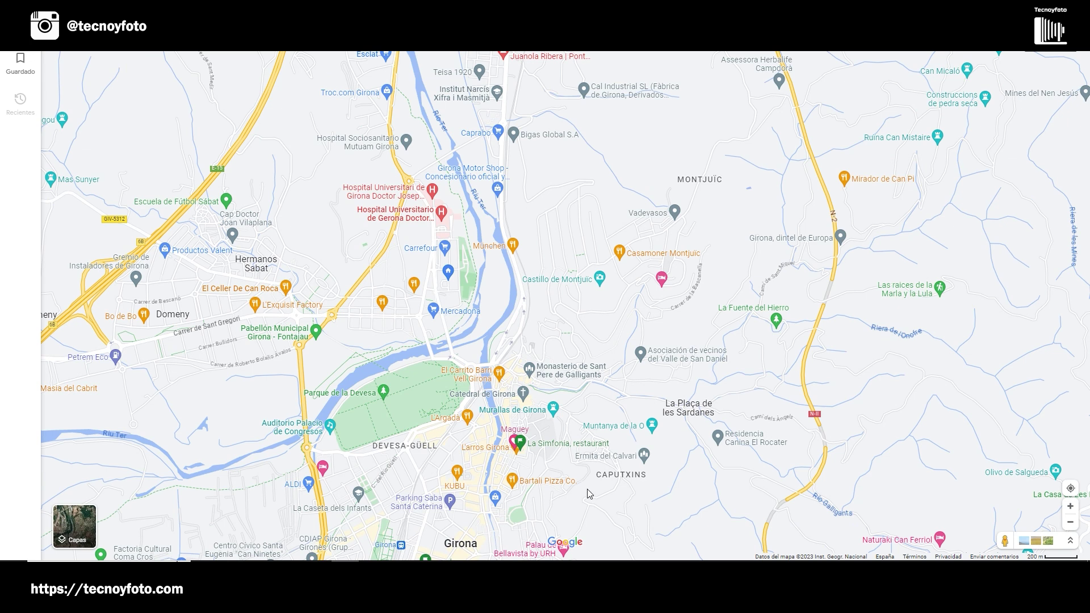
left_click(399, 408)
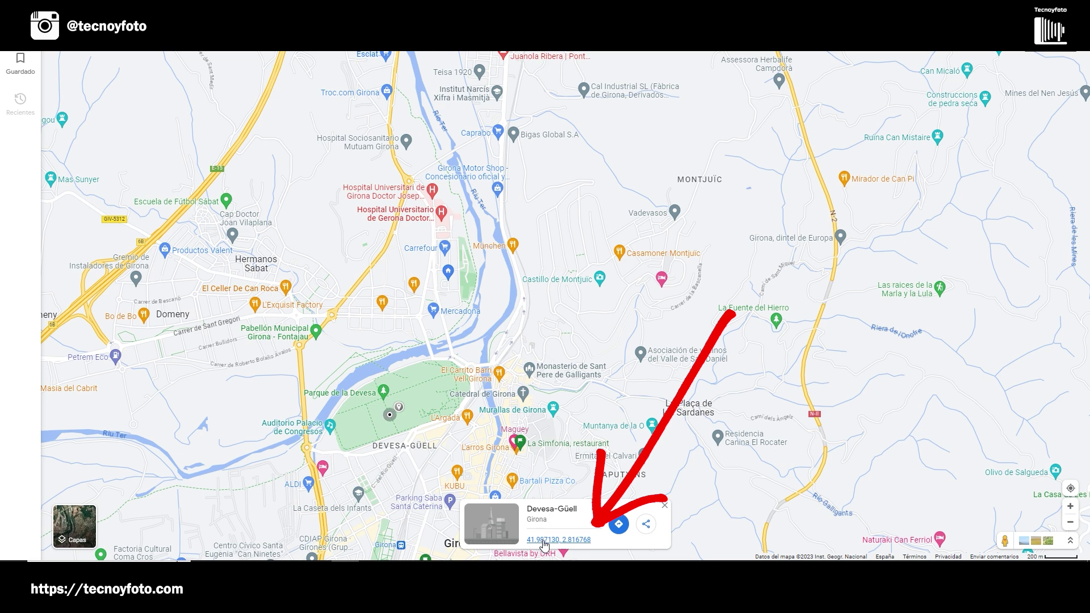
left_click(546, 541)
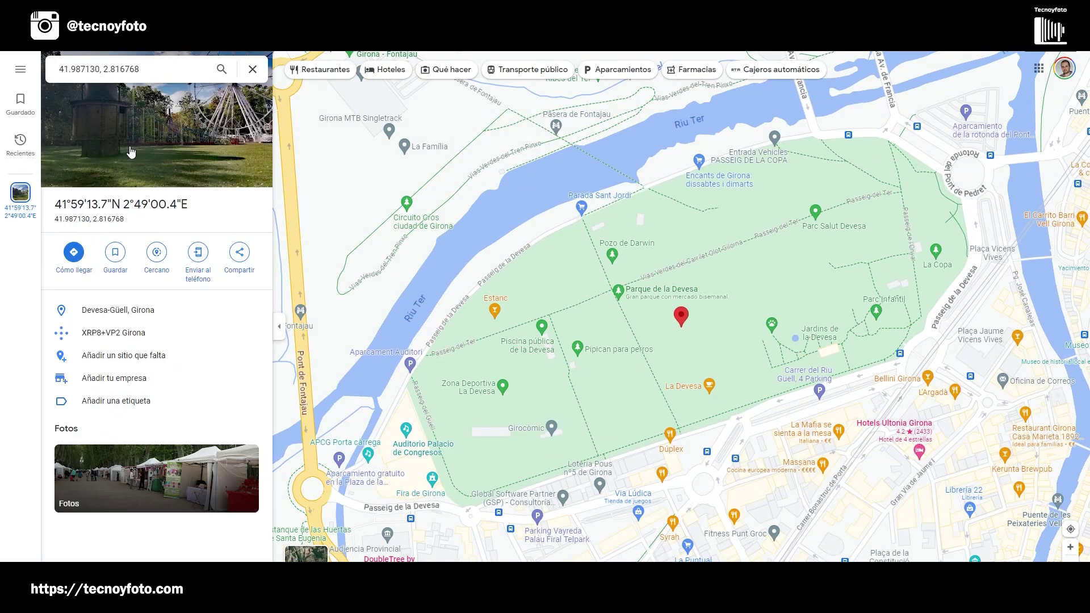
Step: Copy the point's latitude from Google Maps and set it as the OpenWeatherMap latitude in Home Assistant, 41.98713
left_click_drag(59, 69, 98, 69)
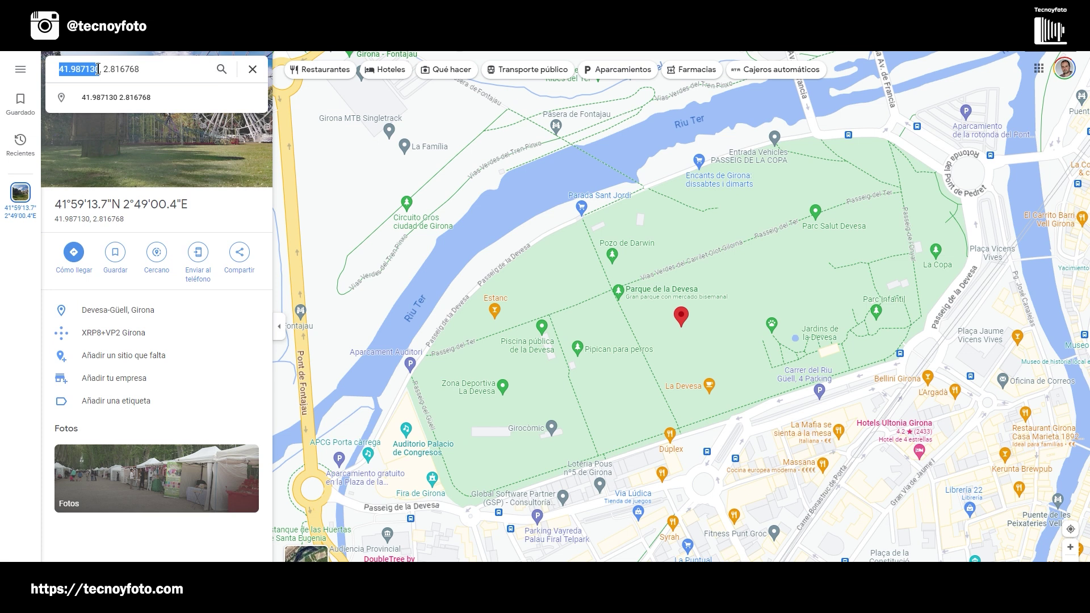
left_click_drag(98, 68, 101, 68)
key("ctrl+c")
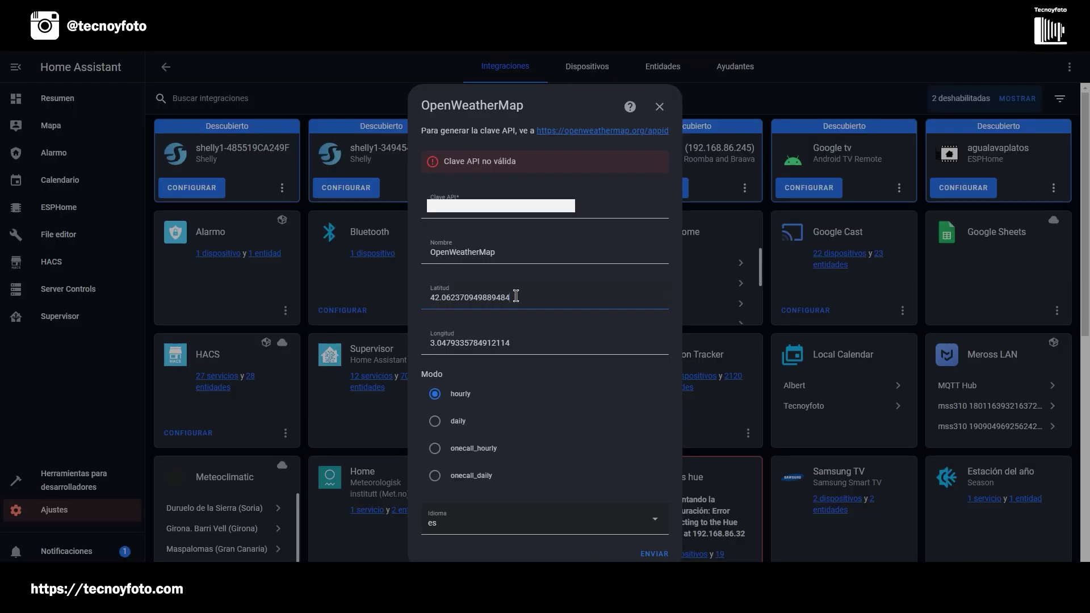
left_click_drag(513, 296, 390, 291)
key("ctrl+v")
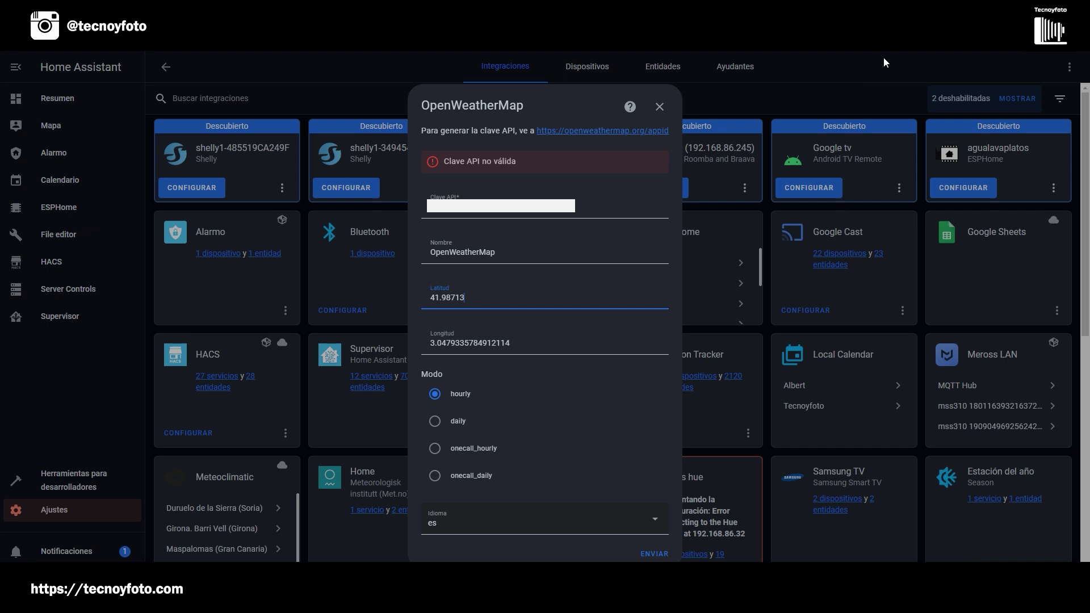
Step: Copy the point's longitude from Google Maps and set it as the OpenWeatherMap longitude in Home Assistant, 2.816768
key("alt+Tab")
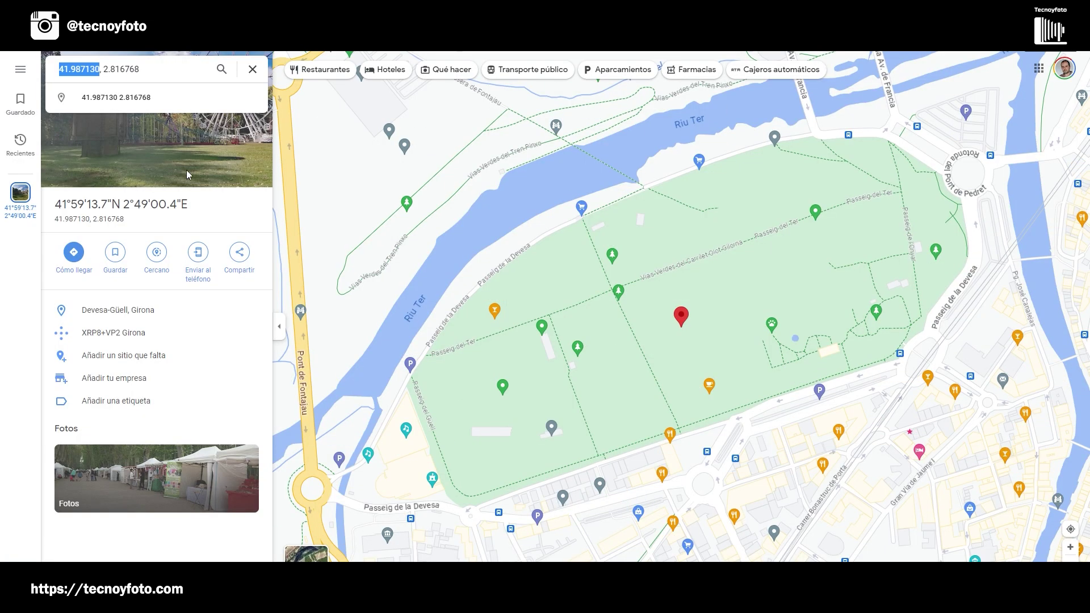
left_click(102, 69)
left_click_drag(103, 69, 141, 69)
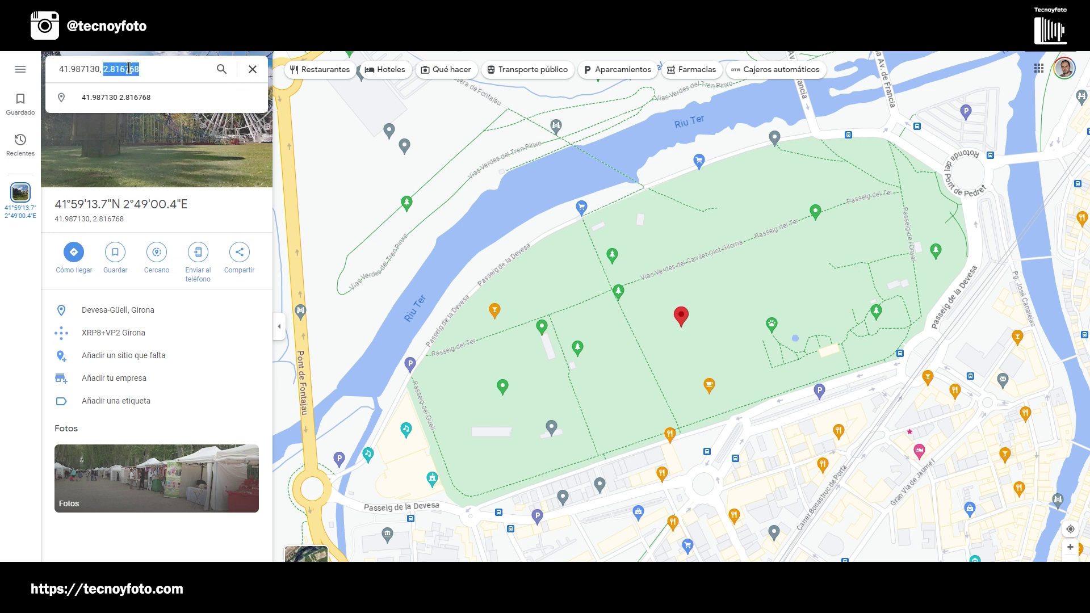
key("ctrl+c")
key("alt+Tab")
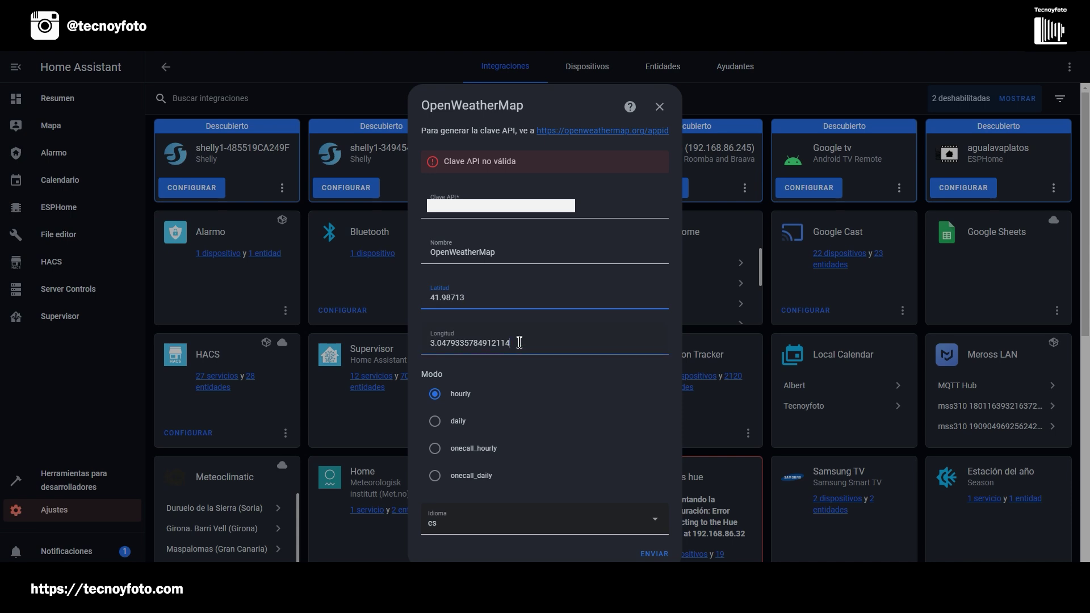
left_click_drag(518, 343, 412, 340)
key("ctrl+v")
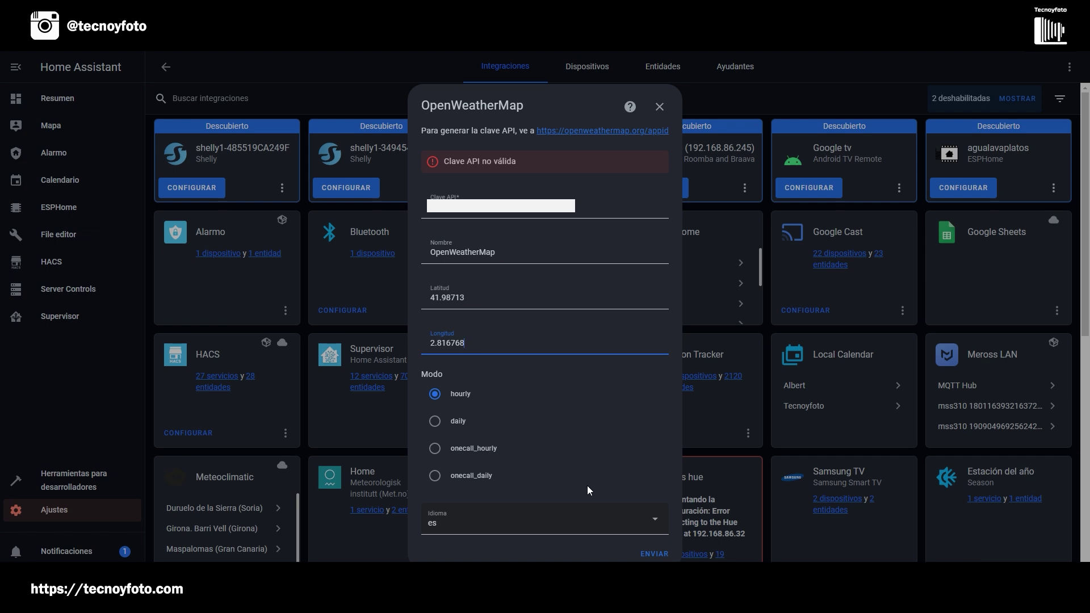
Step: Submit the OpenWeatherMap configuration, assign its device to the Entrada area, and finish the setup
left_click(654, 555)
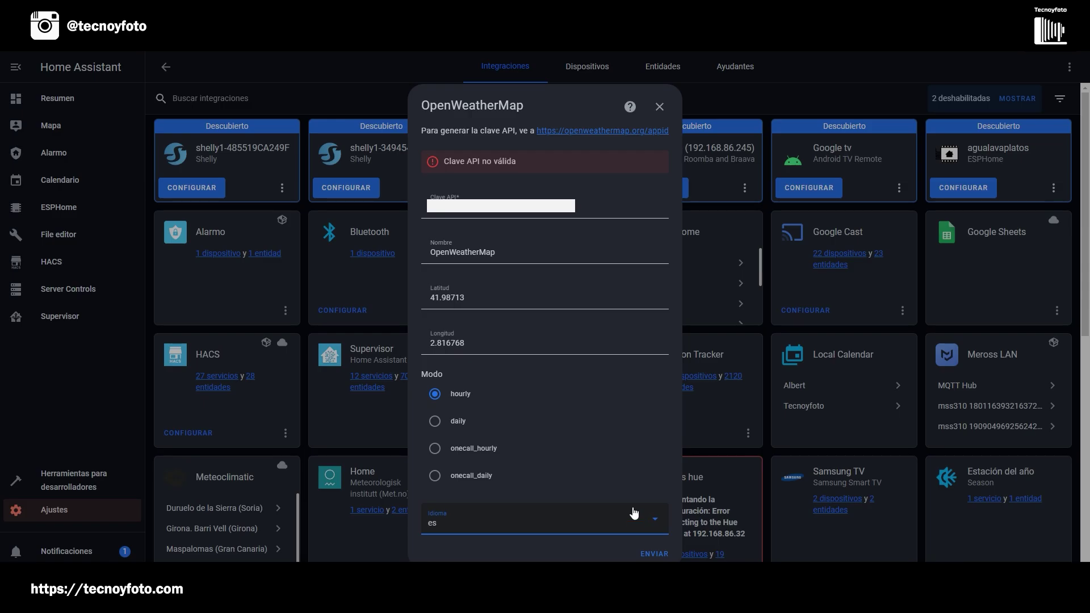
left_click(655, 554)
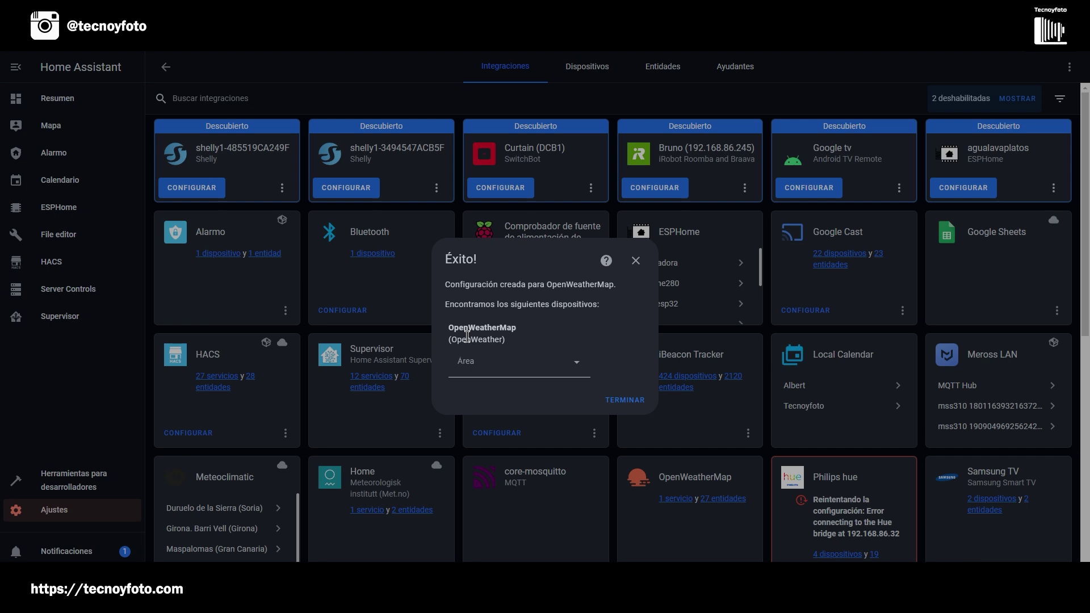
left_click(488, 366)
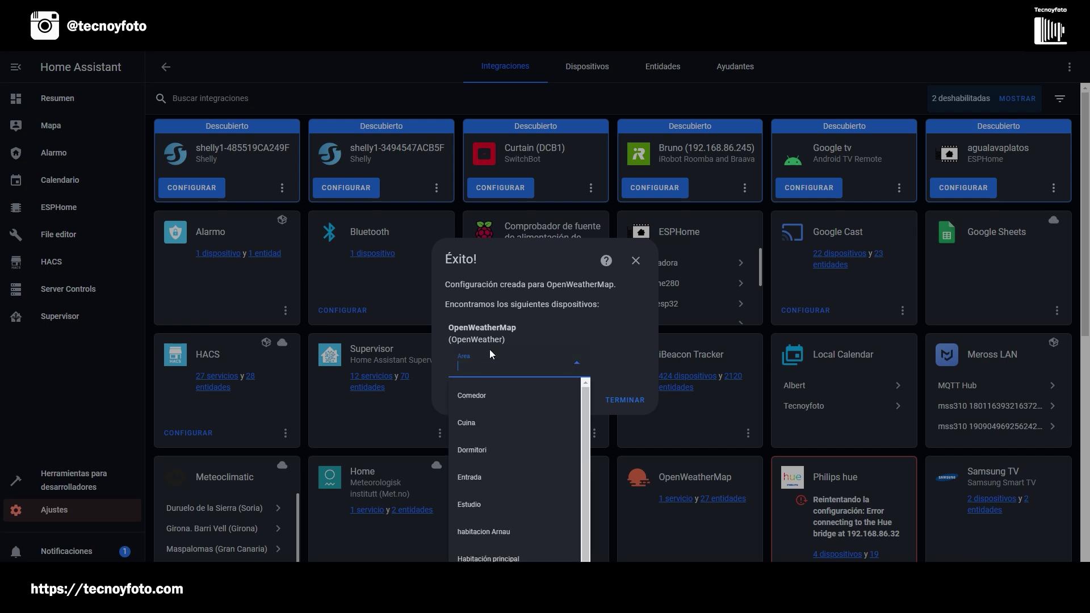
left_click(477, 477)
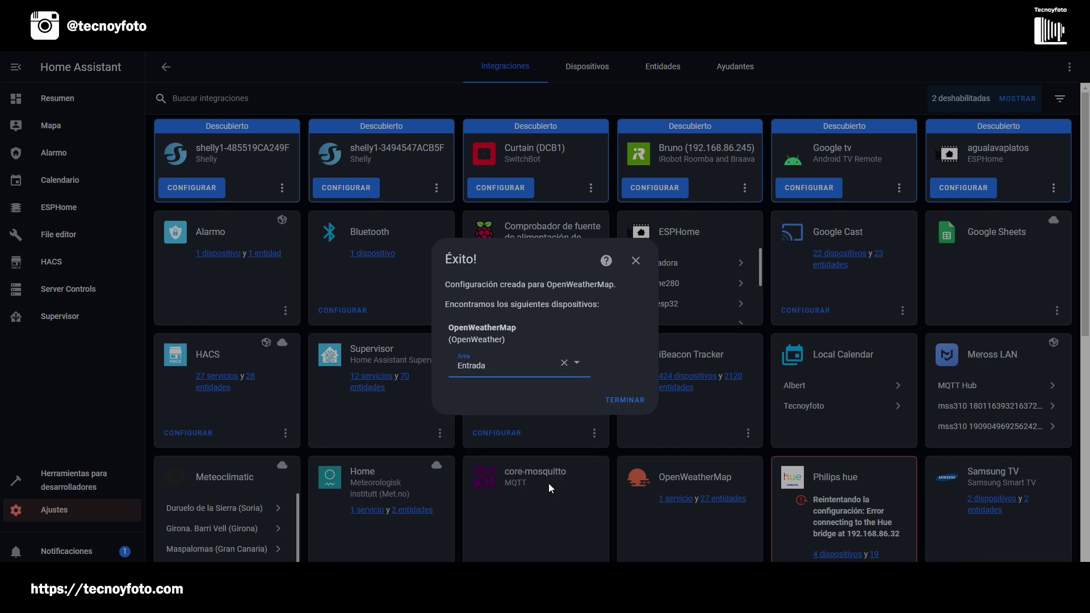
left_click(629, 400)
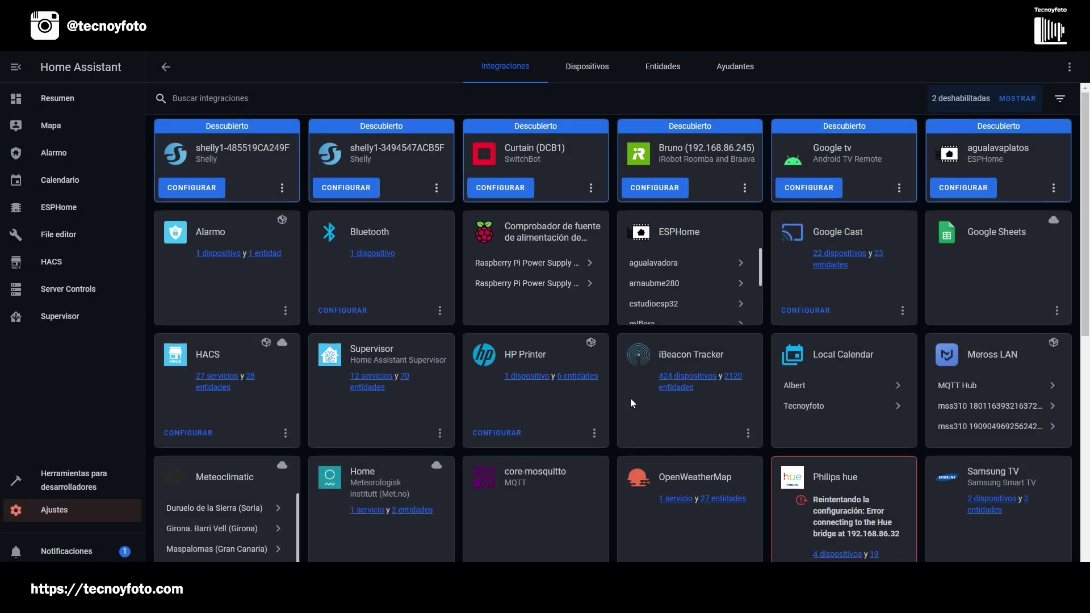
Step: Open the OpenWeatherMap integration's service and examine the list of weather and forecast sensors it provides
scroll(704, 461, "down", 4)
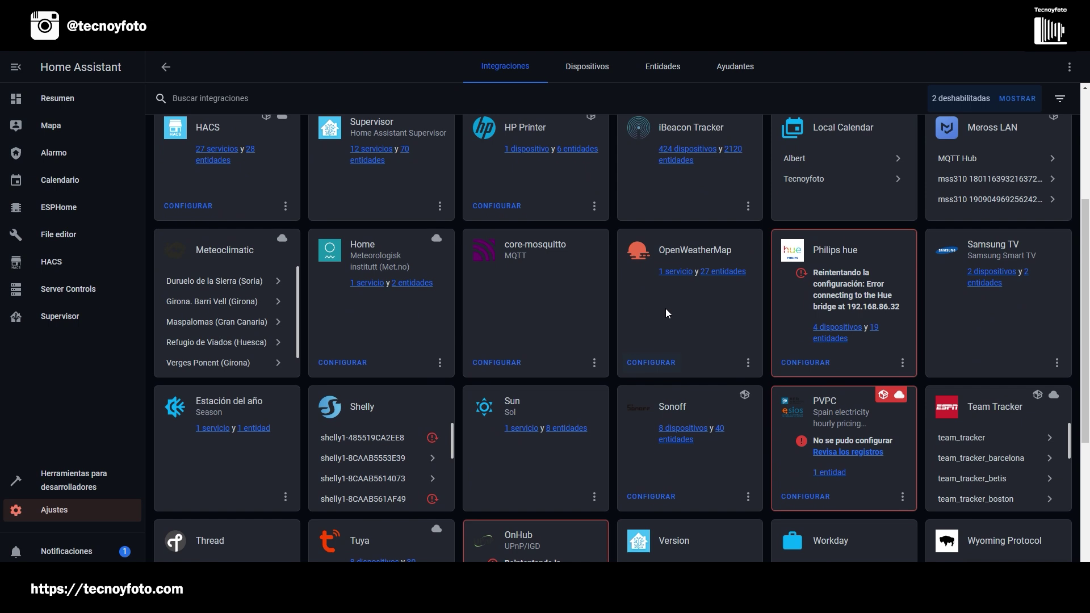
left_click(676, 272)
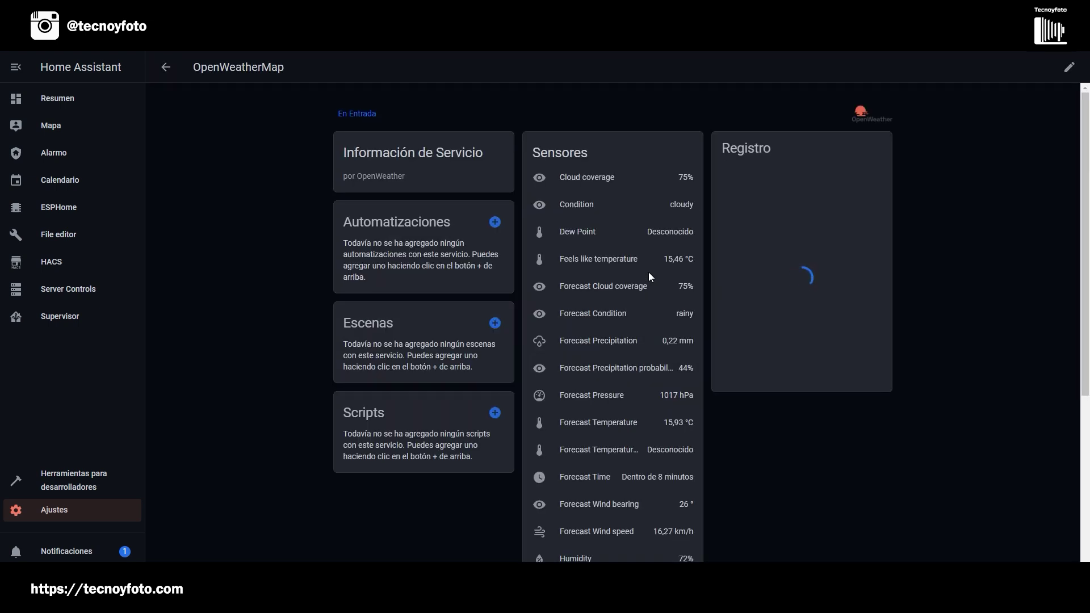
scroll(651, 277, "down", 6)
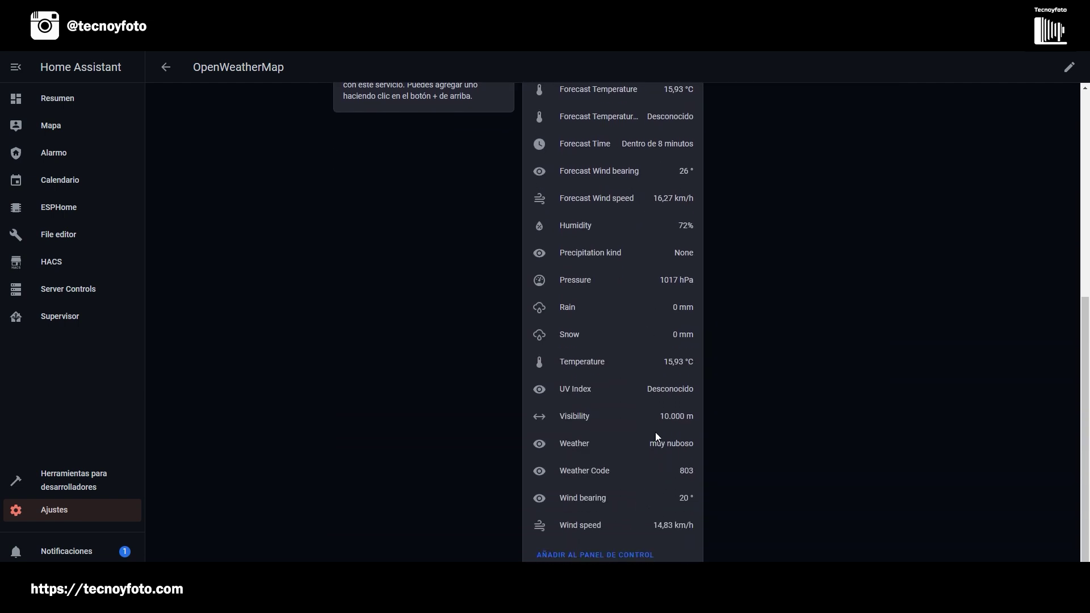
scroll(655, 435, "up", 5)
scroll(657, 438, "up", 2)
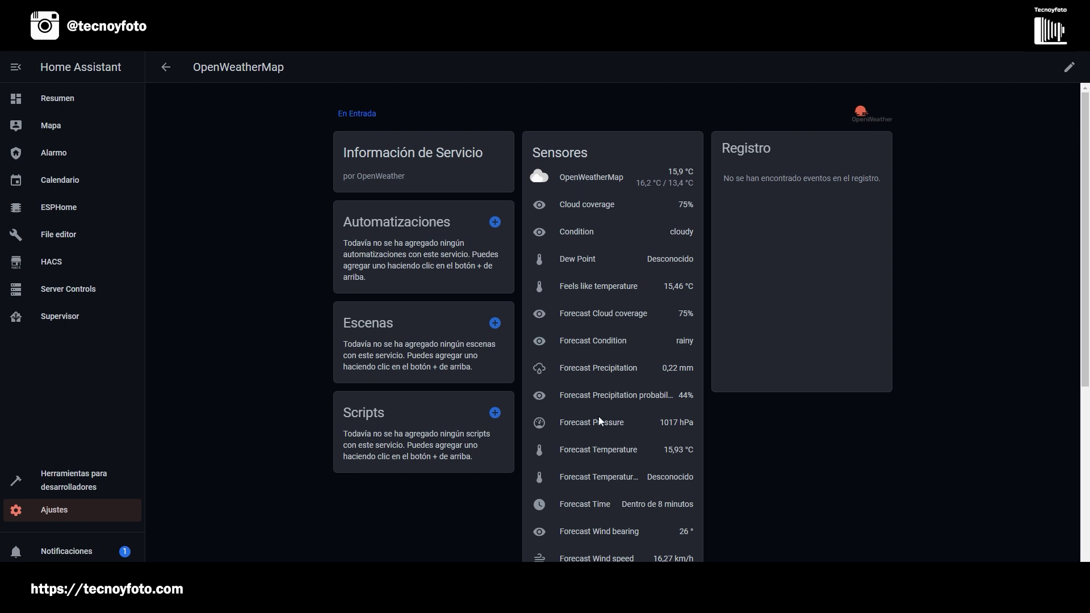
scroll(595, 460, "down", 3)
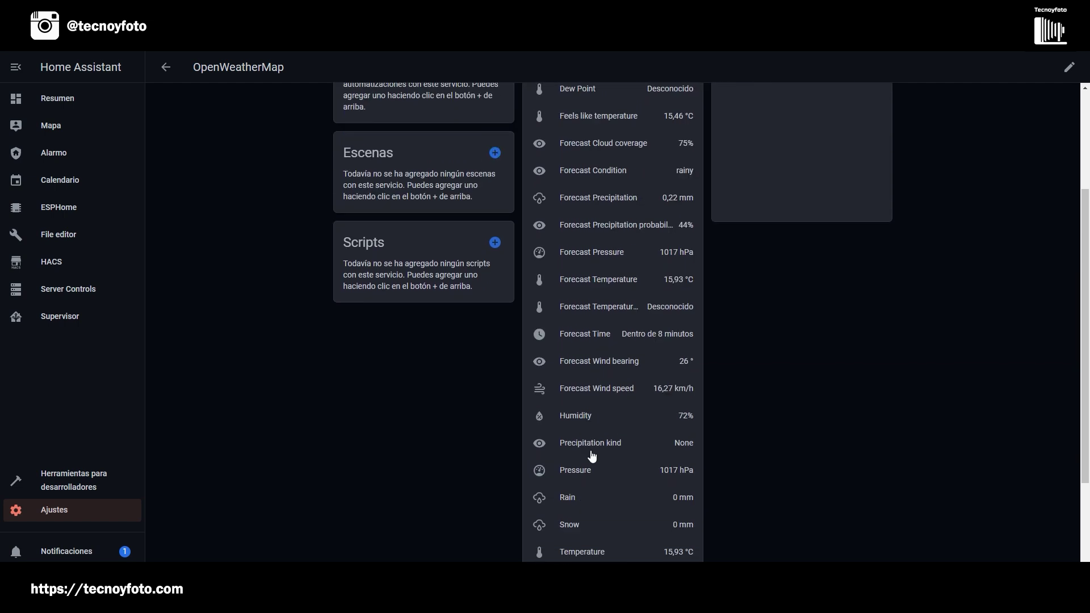